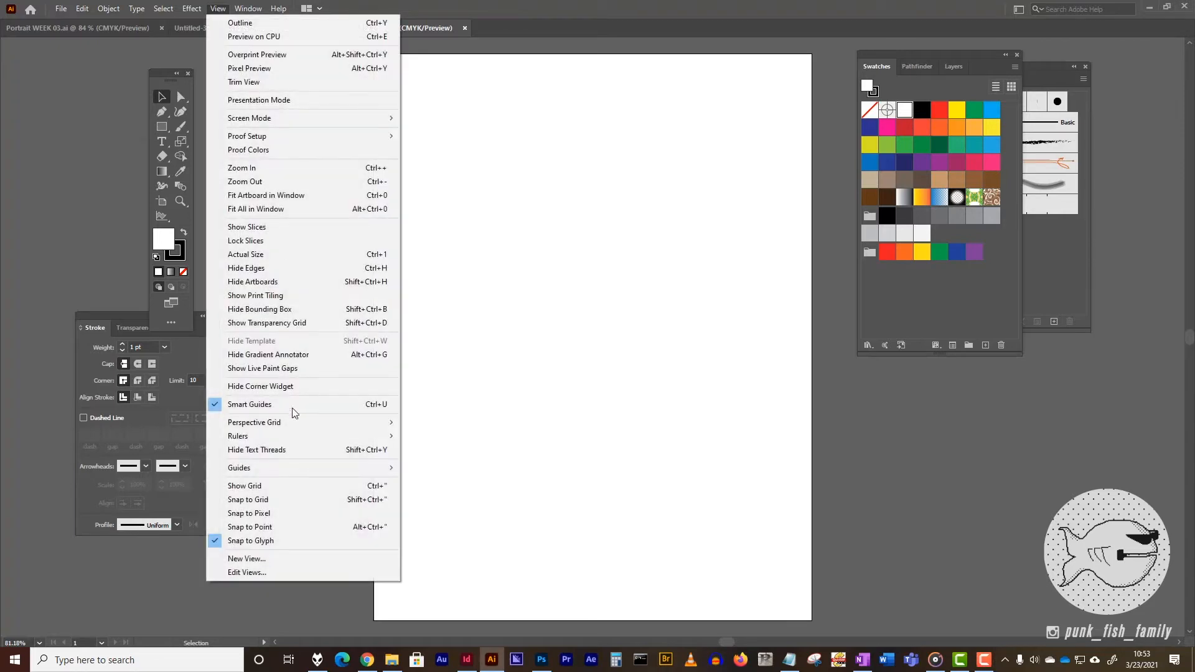
# Show the document grid and turn on snapping to it.
pyautogui.click(292, 492)
pyautogui.click(218, 9)
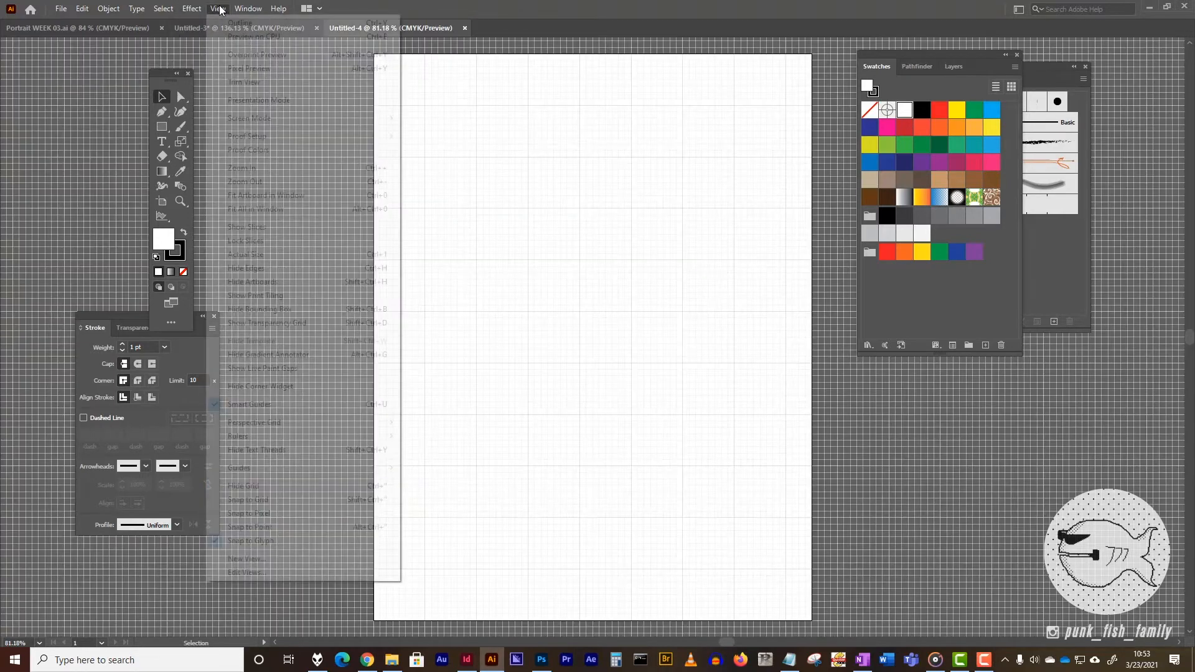
pyautogui.click(299, 500)
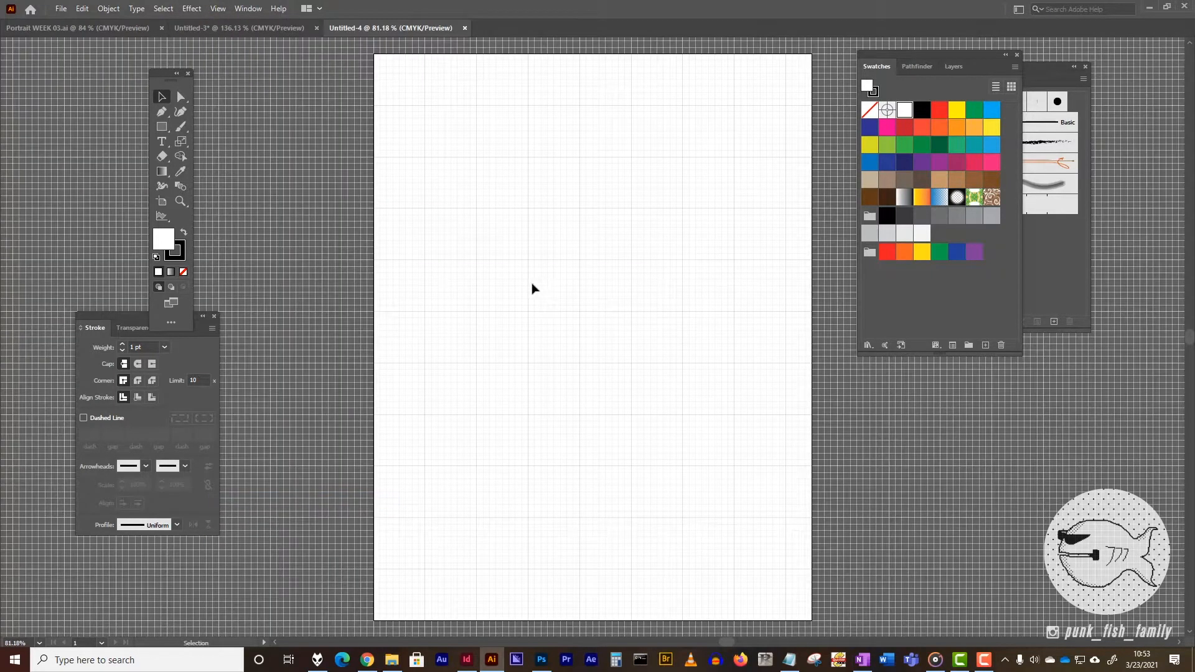
# Draw a horizontal straight line four major grid squares long near the artboard's upper edge with the Line Segment tool.
pyautogui.press('z')
pyautogui.click(499, 293)
pyautogui.moveTo(589, 278); pyautogui.dragTo(549, 286)
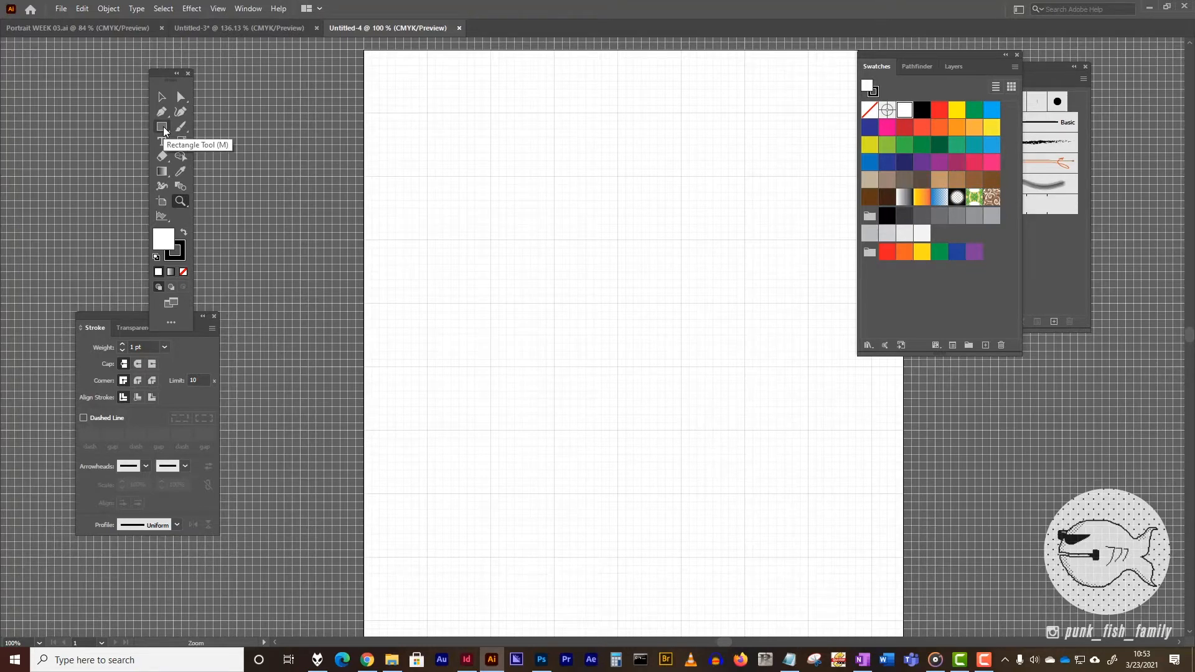
pyautogui.moveTo(165, 130); pyautogui.dragTo(216, 193)
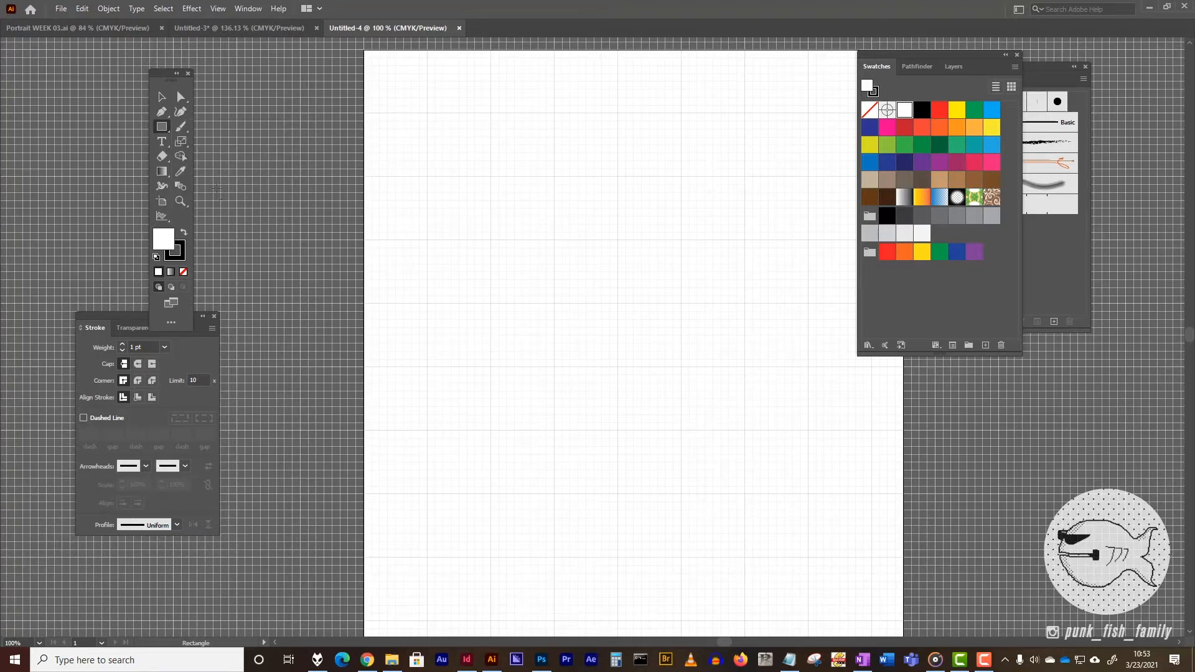
pyautogui.moveTo(427, 114); pyautogui.dragTo(680, 122)
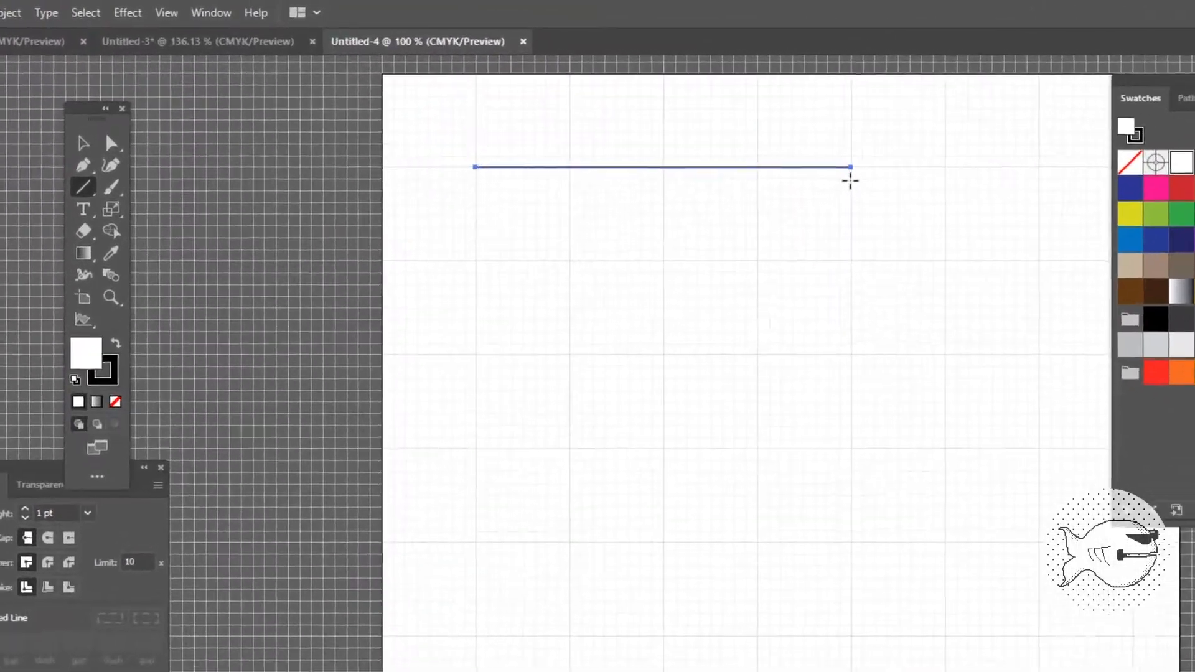
# Place the Stroke panel beside the toolbox and check that its full options are shown.
pyautogui.press('z')
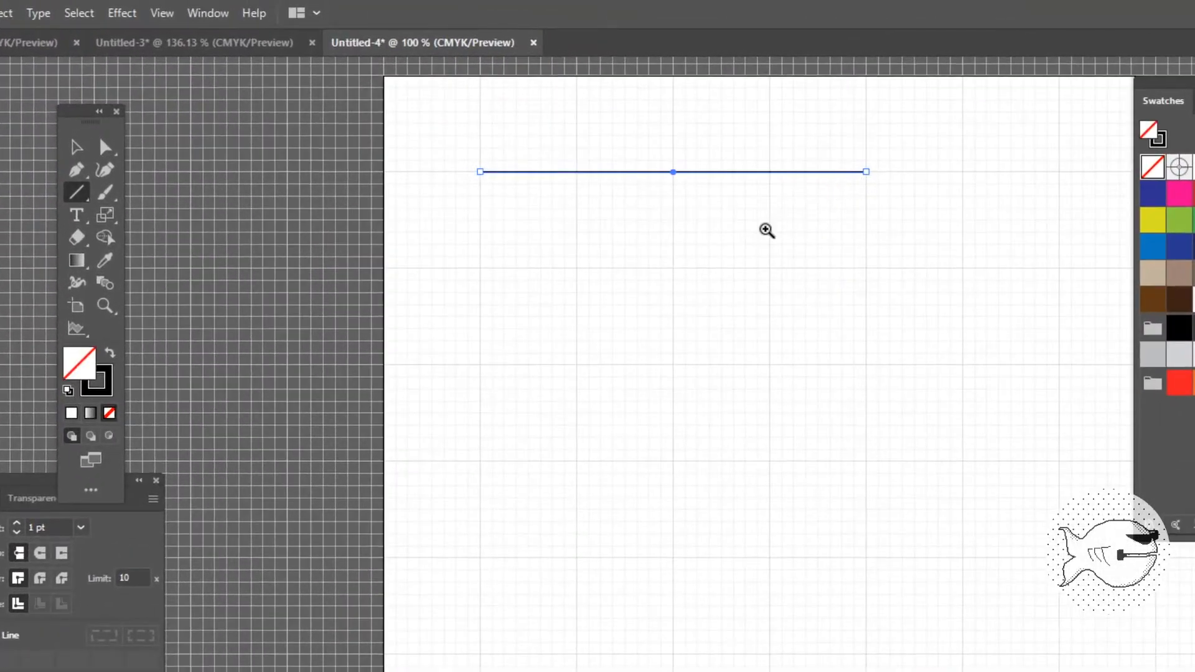
pyautogui.click(677, 210)
pyautogui.click(654, 493)
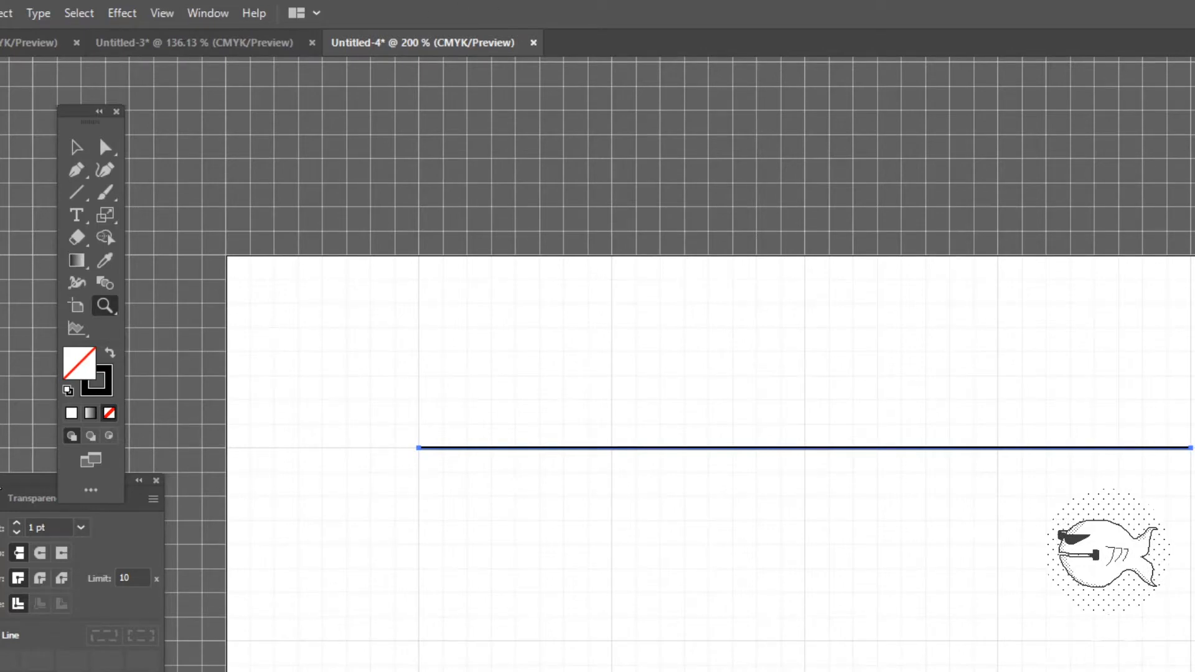
pyautogui.moveTo(87, 486)
pyautogui.mouseDown()
pyautogui.moveTo(168, 414)
pyautogui.moveTo(205, 173)
pyautogui.mouseUp()
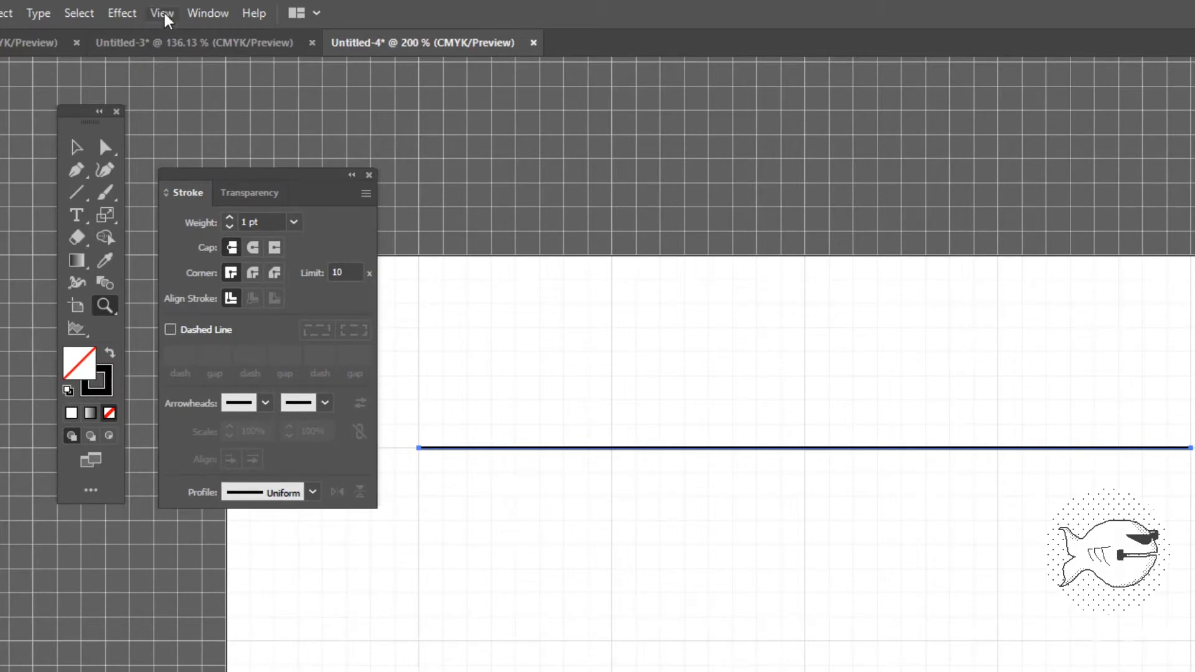
pyautogui.click(365, 193)
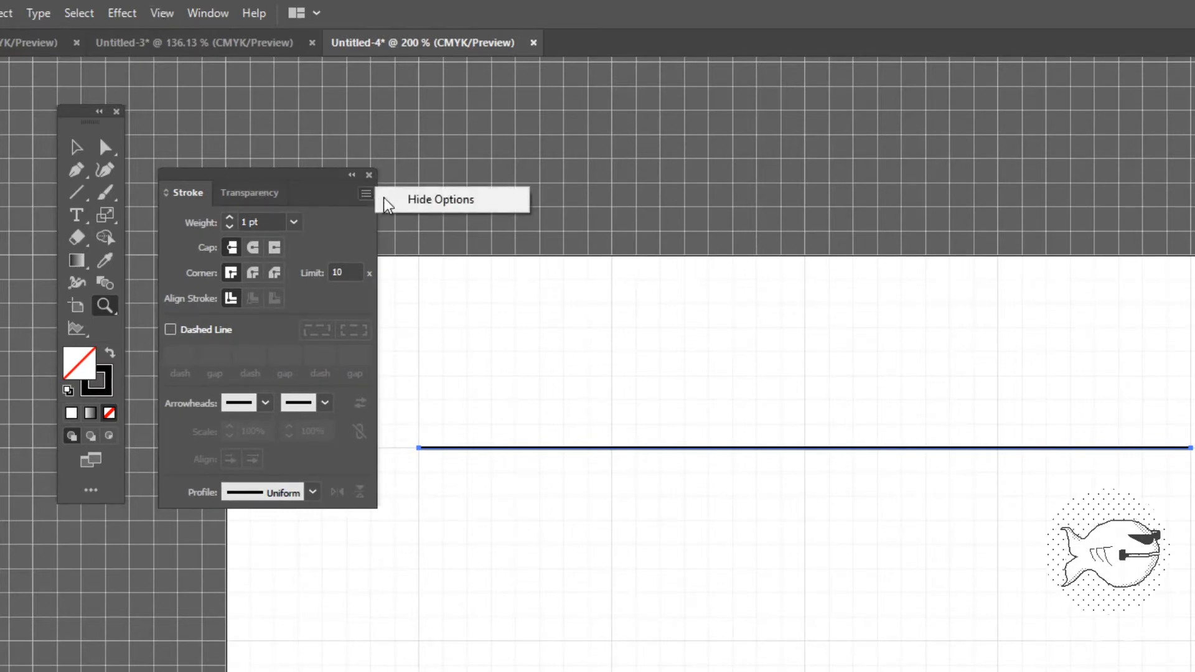
pyautogui.click(324, 185)
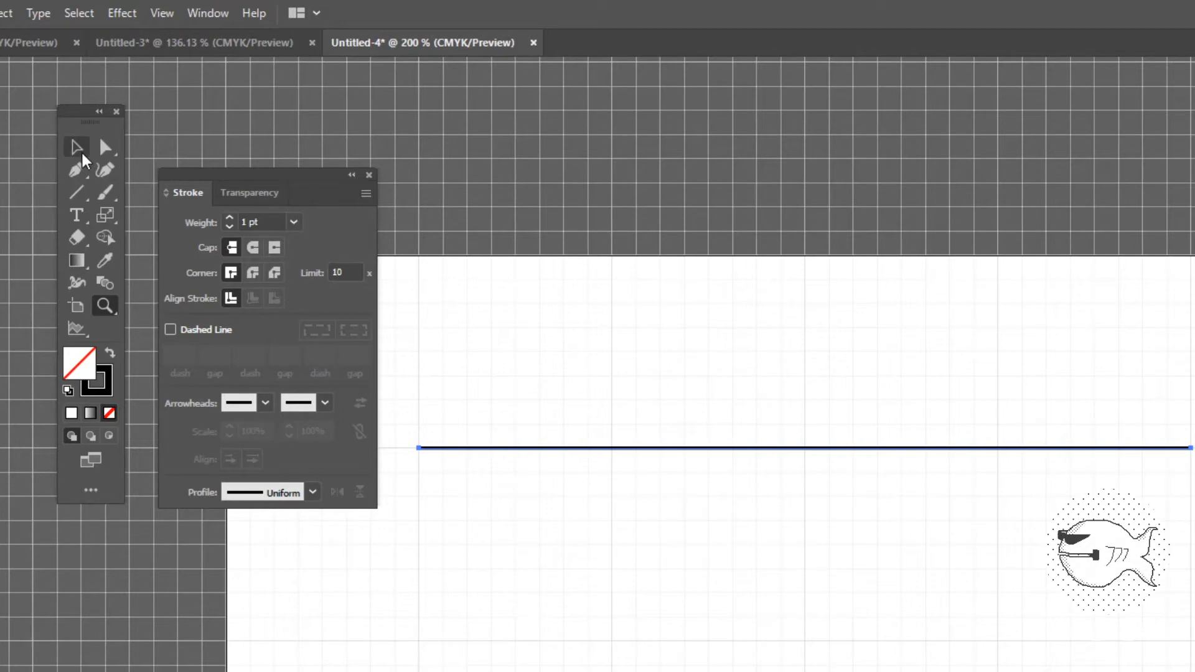
# Give the line round caps and a dashed stroke with a 0 pt dash and a 2 pt gap.
pyautogui.click(76, 147)
pyautogui.click(476, 422)
pyautogui.click(498, 446)
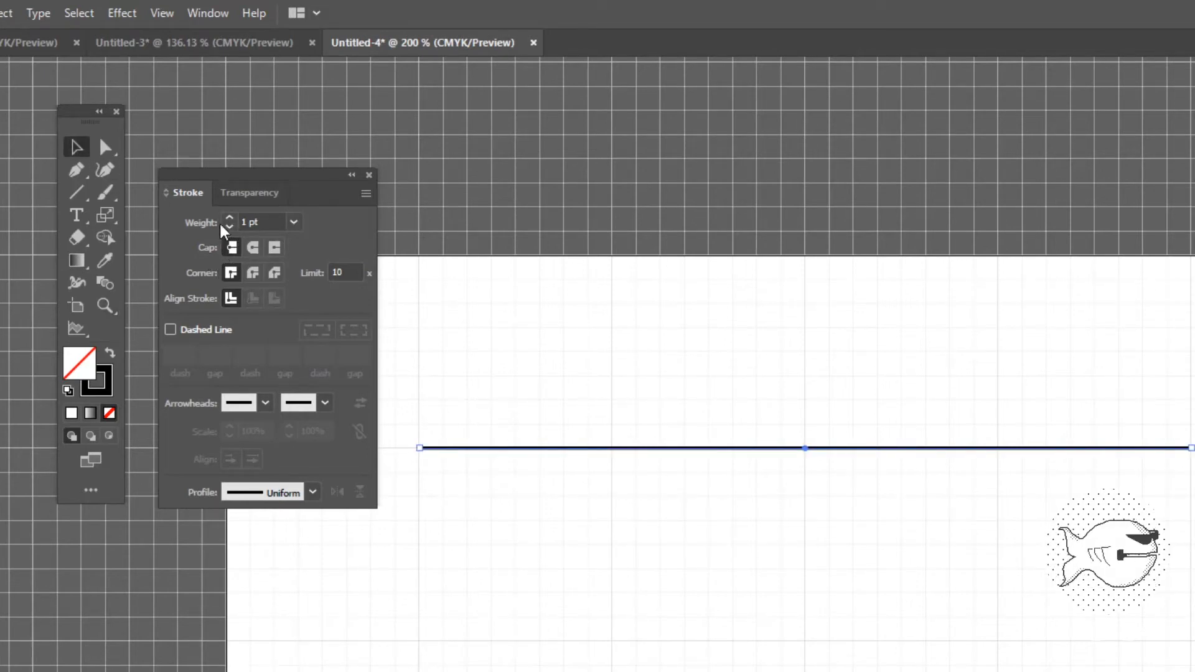
pyautogui.click(253, 248)
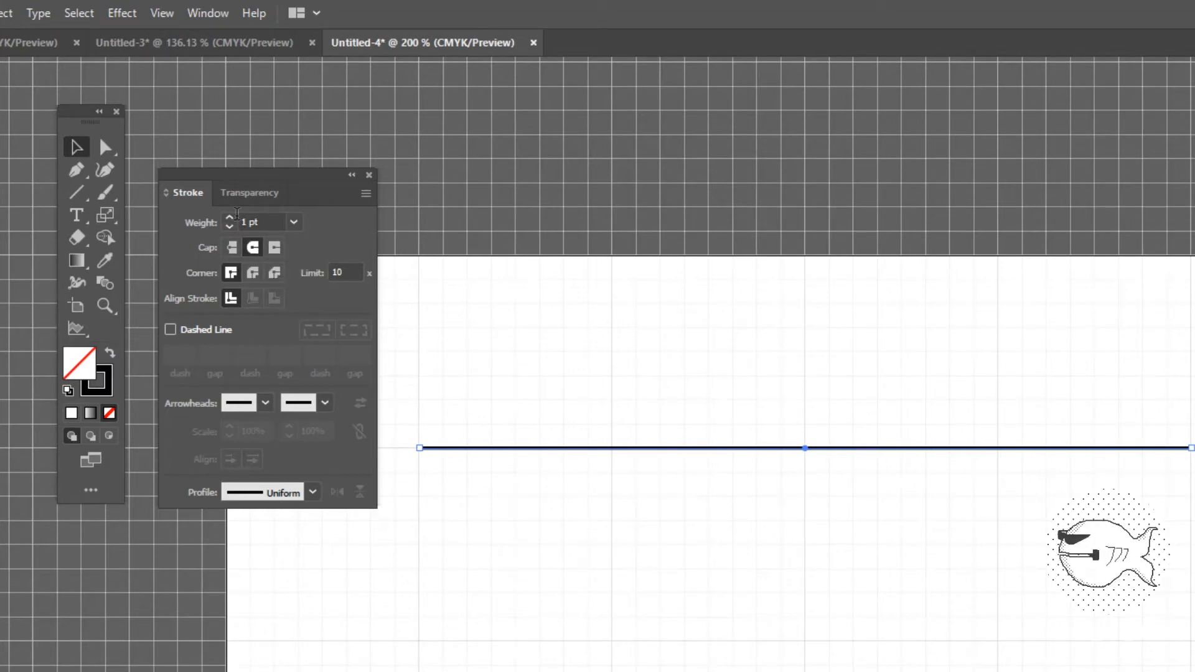
pyautogui.click(171, 329)
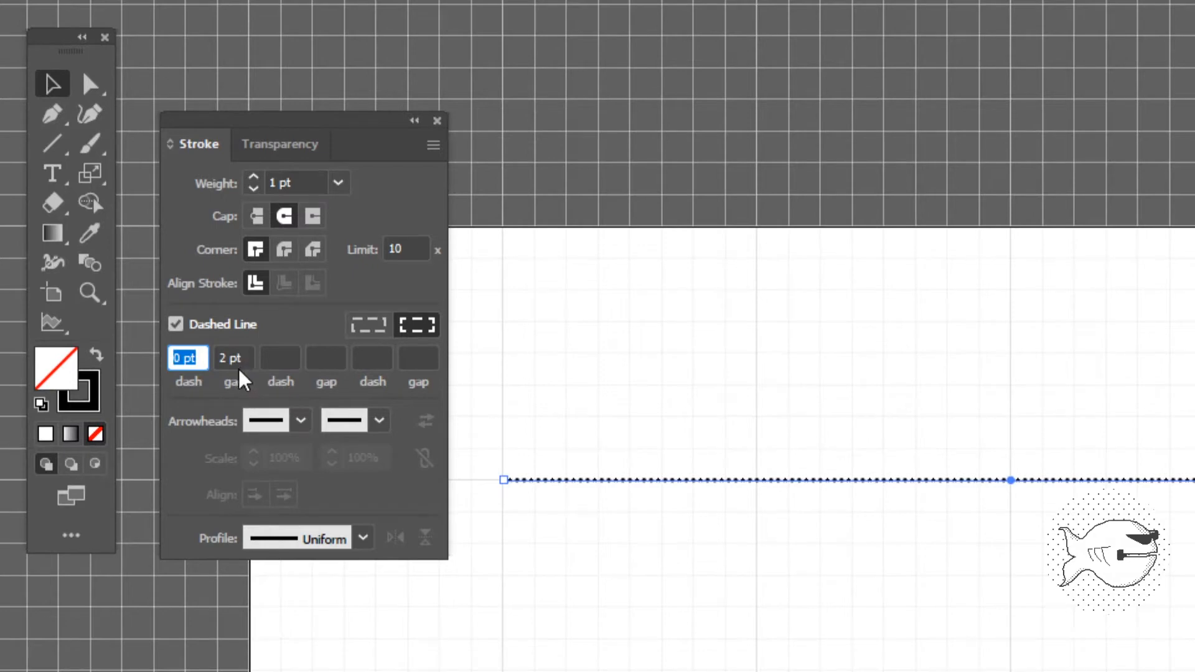
pyautogui.click(319, 125)
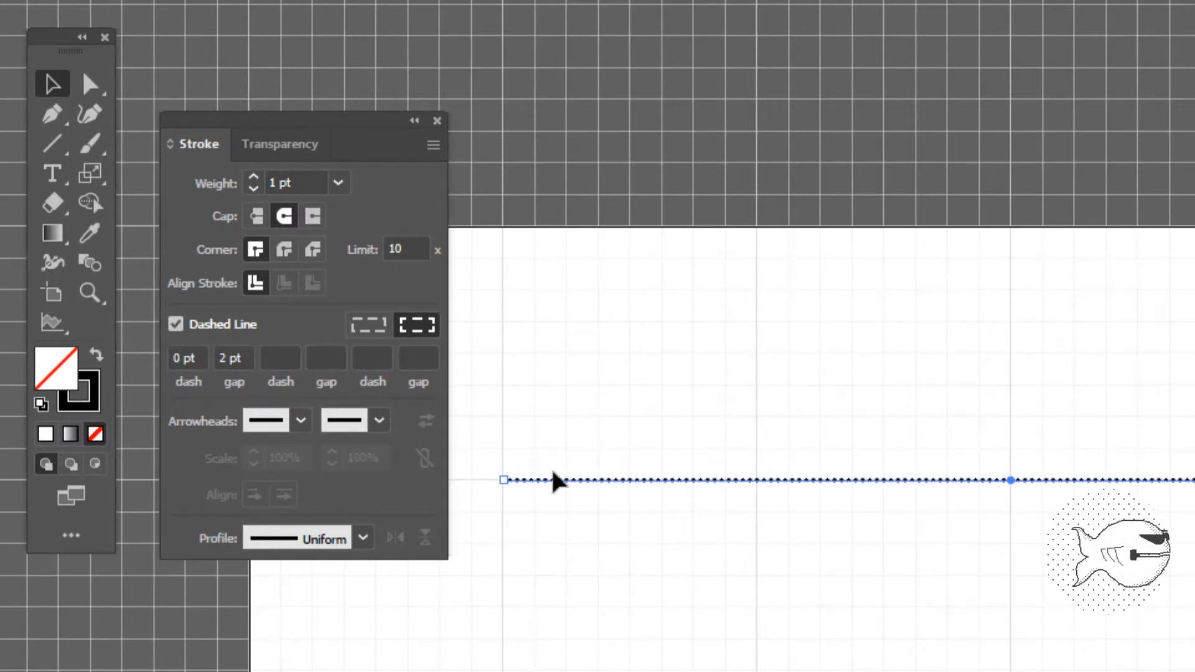
# Examine the dots of the dashed line up close and deselect the line.
pyautogui.press('z')
pyautogui.click(579, 501)
pyautogui.click(936, 563)
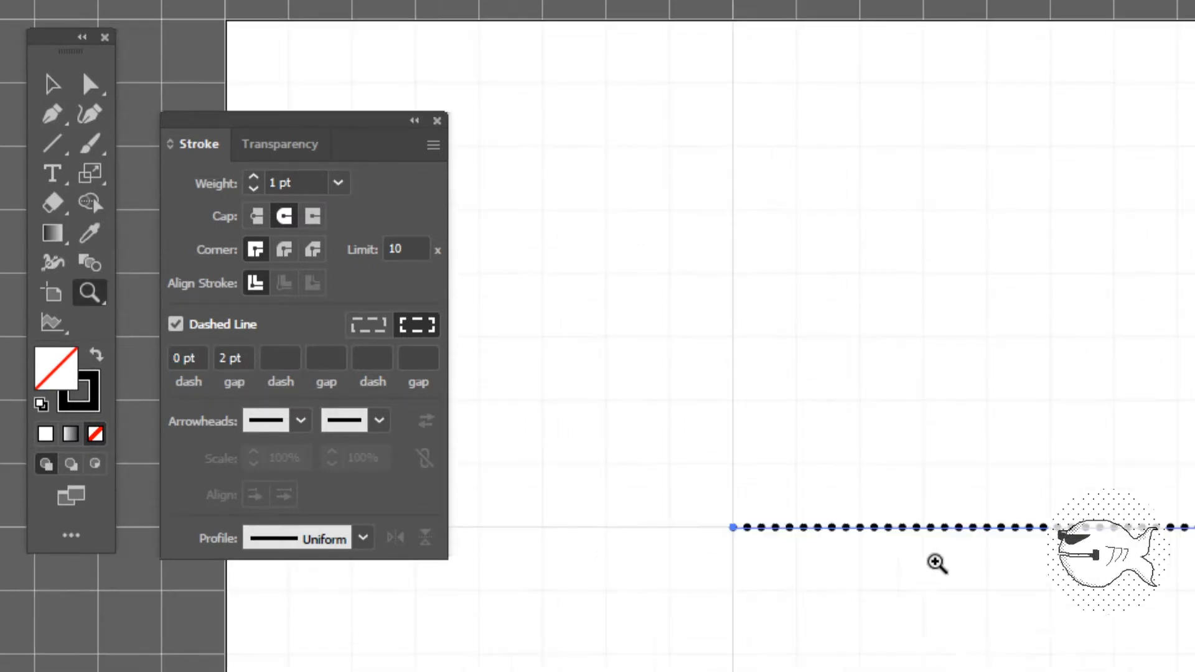
pyautogui.click(880, 547)
pyautogui.click(848, 547)
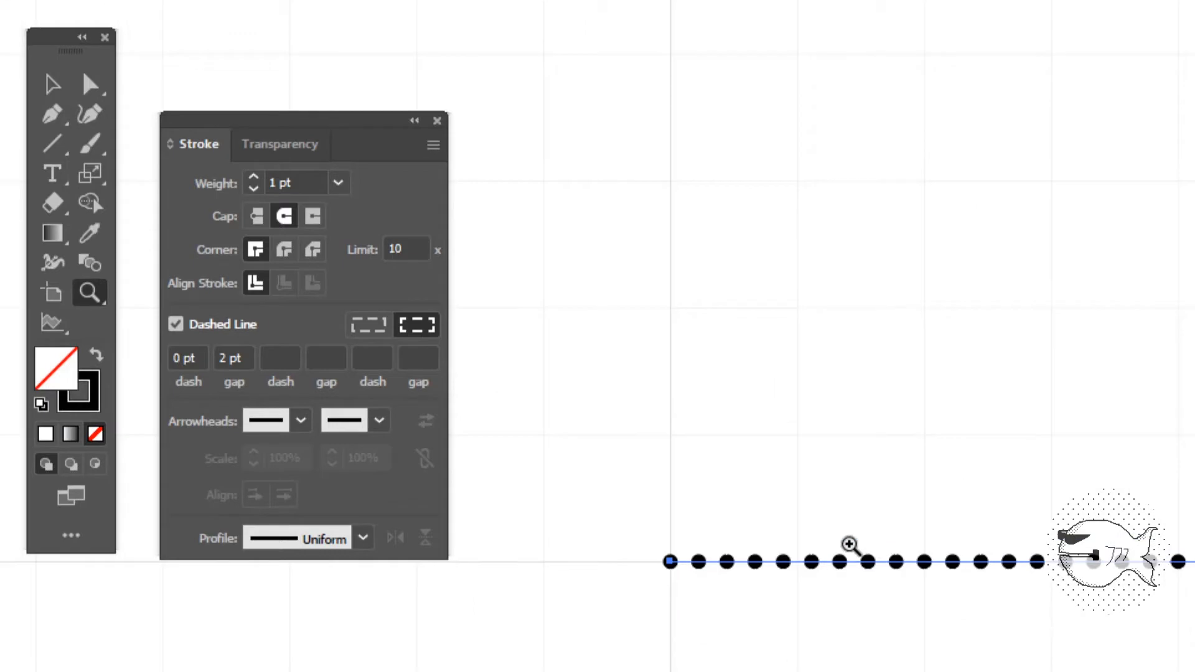
pyautogui.click(53, 85)
pyautogui.click(748, 611)
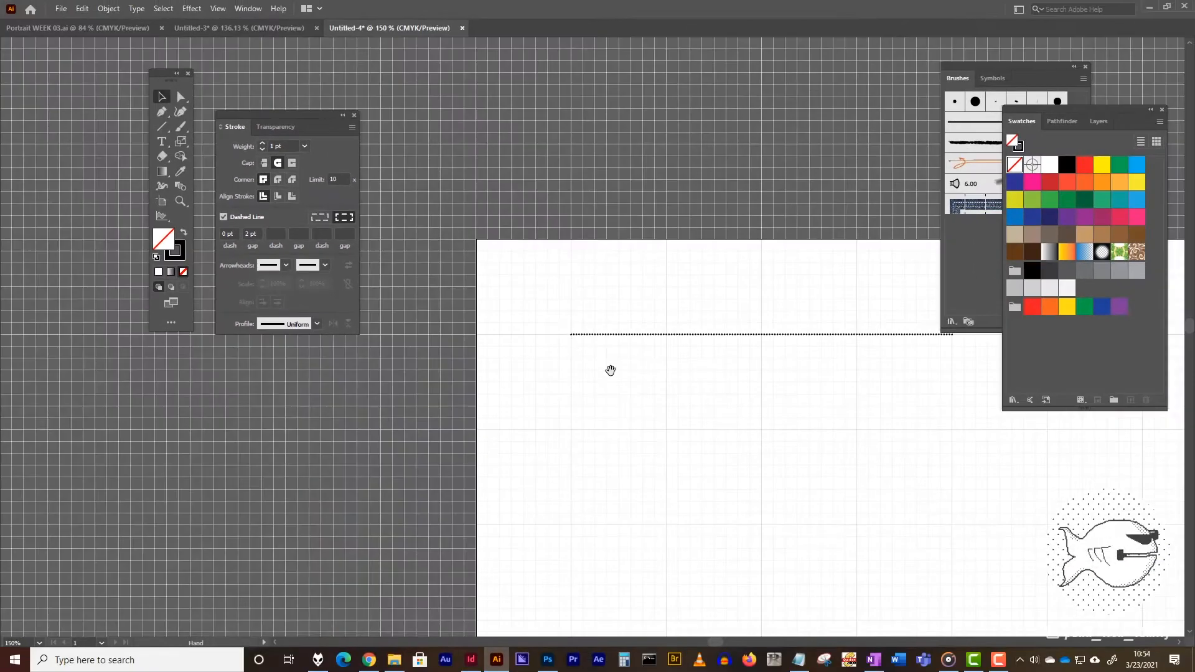
# Duplicate the dotted line straight down, four major grid squares below the original.
pyautogui.moveTo(610, 370); pyautogui.dragTo(454, 170)
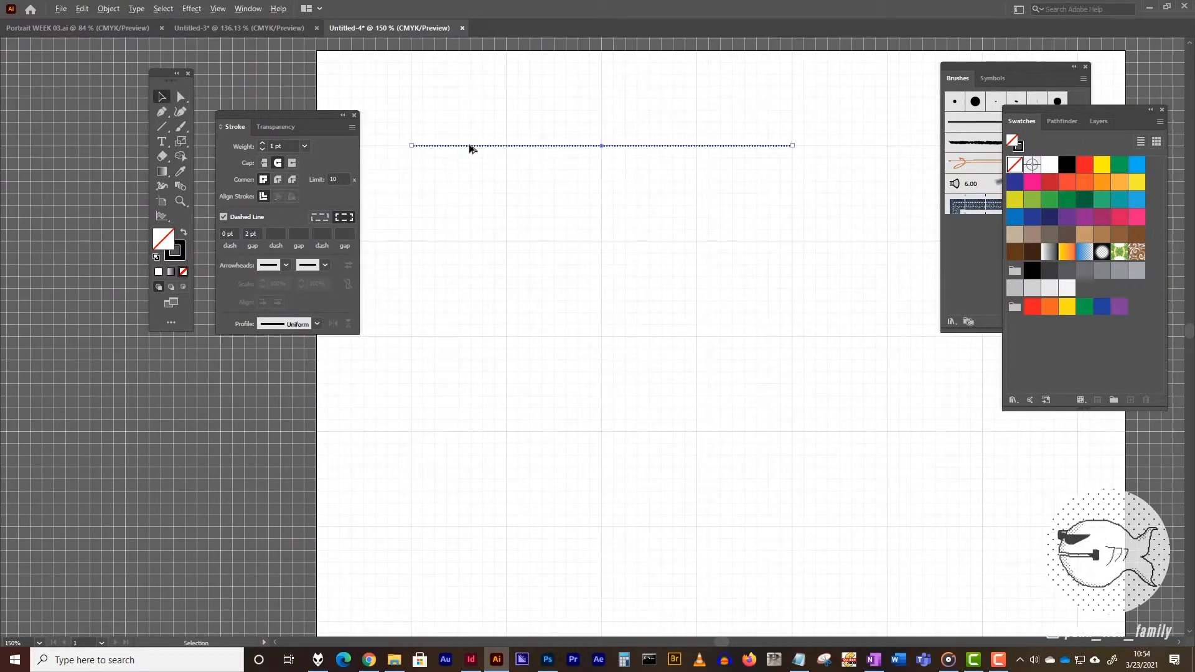
pyautogui.moveTo(470, 150); pyautogui.dragTo(478, 394)
pyautogui.click(434, 151)
pyautogui.moveTo(435, 148); pyautogui.dragTo(438, 529)
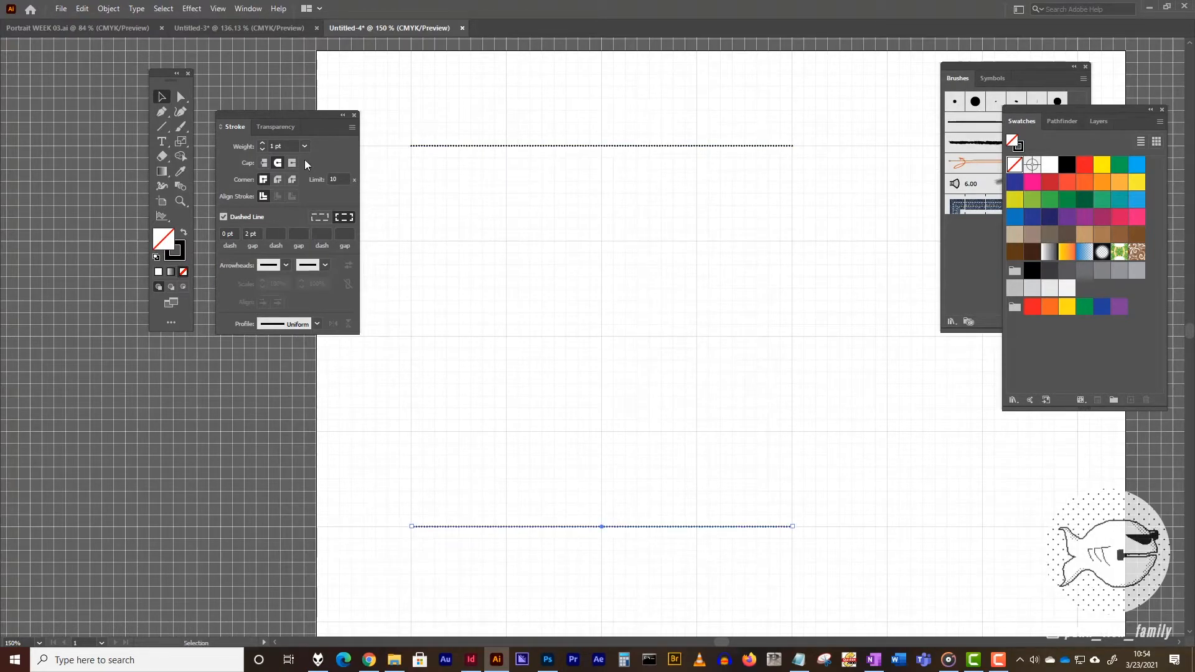
# Select both dotted lines and open the Roughen effect for them.
pyautogui.click(438, 117)
pyautogui.moveTo(616, 118); pyautogui.dragTo(539, 547)
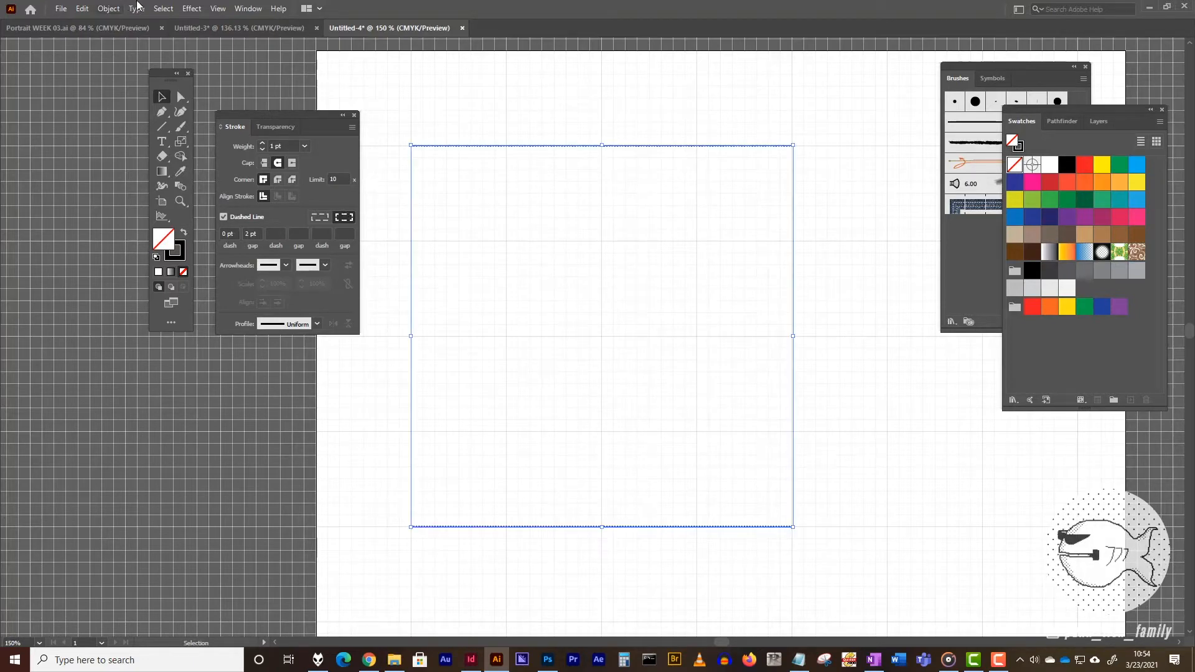
pyautogui.click(190, 8)
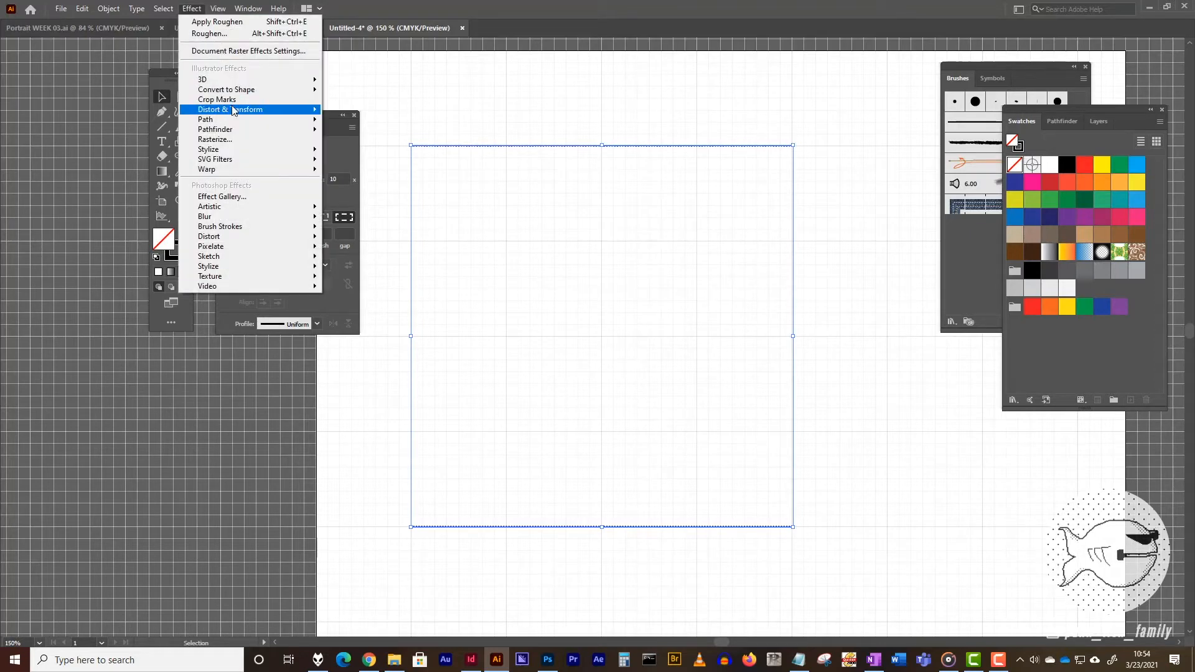
pyautogui.moveTo(233, 110)
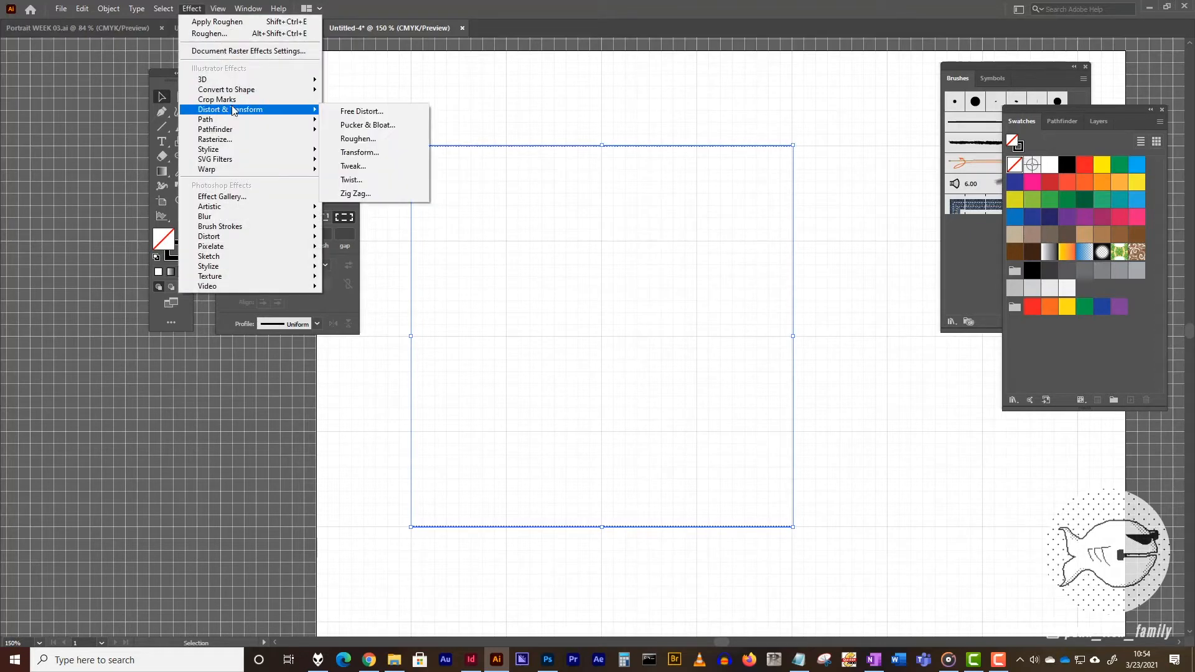
pyautogui.click(356, 138)
pyautogui.moveTo(881, 287); pyautogui.dragTo(644, 195)
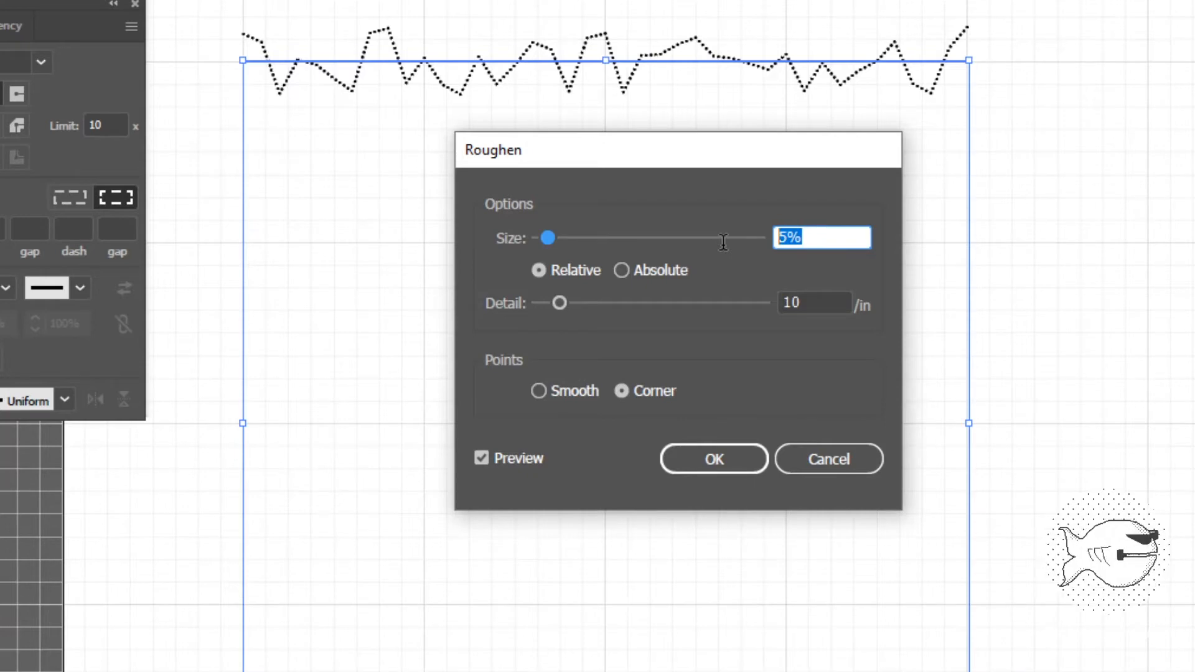
# Try a relative Roughen size of 0.5% on the two lines.
pyautogui.write('1')
pyautogui.press('Tab')
pyautogui.moveTo(820, 237); pyautogui.dragTo(719, 249)
pyautogui.write('.5')
pyautogui.press('Tab')
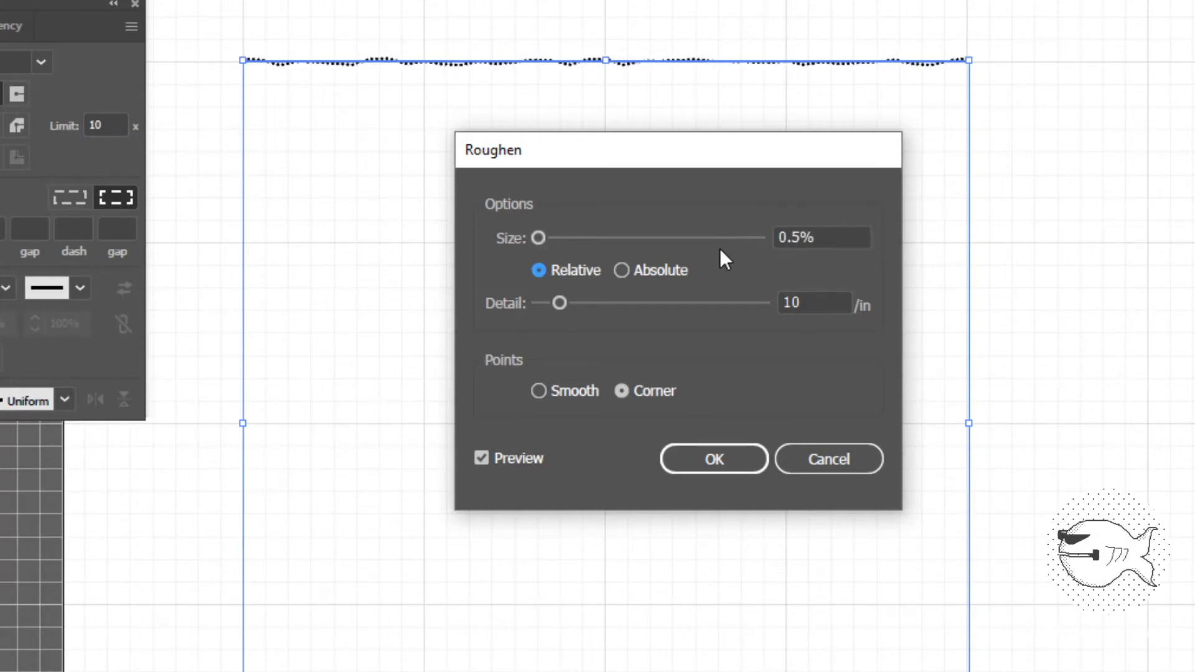
# Apply the Roughen effect with an absolute size of 0.5 pt, a detail of 98 per inch and corner points.
pyautogui.click(619, 267)
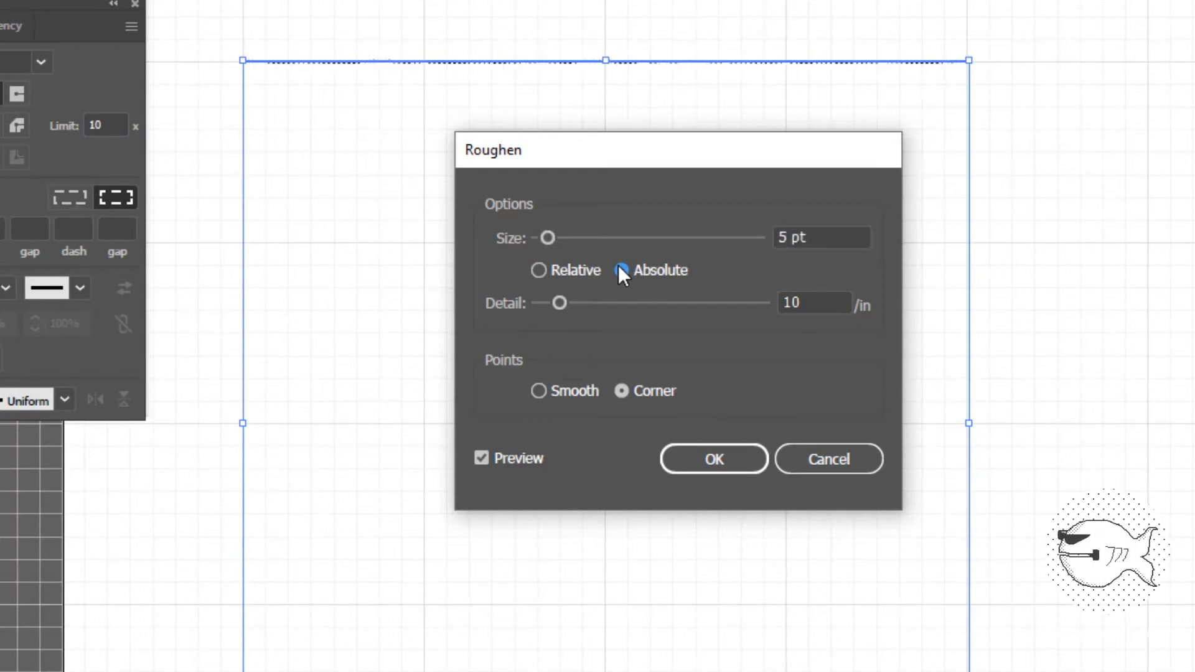
pyautogui.moveTo(596, 147); pyautogui.dragTo(603, 127)
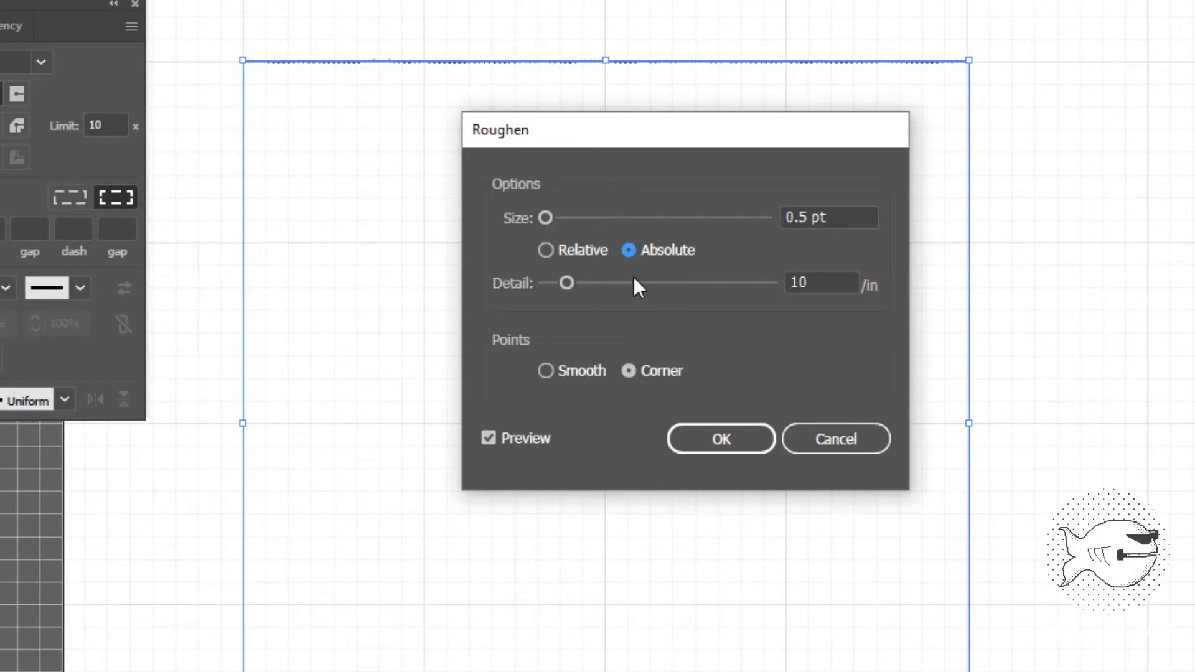
pyautogui.moveTo(566, 284); pyautogui.dragTo(768, 283)
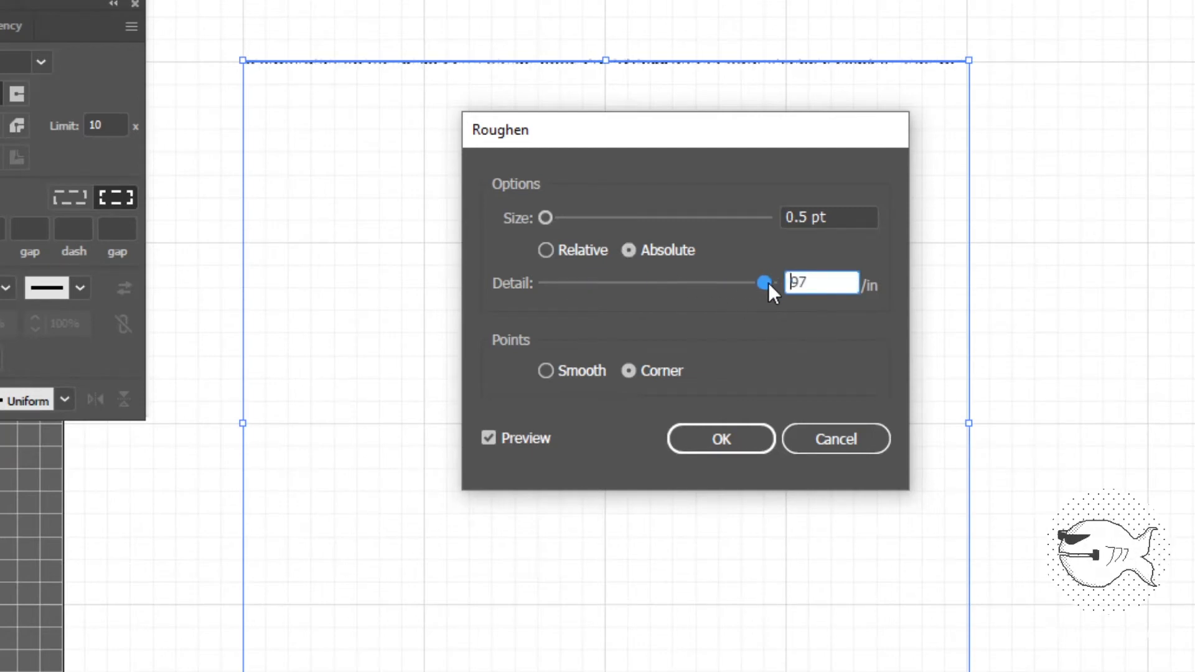
pyautogui.click(545, 371)
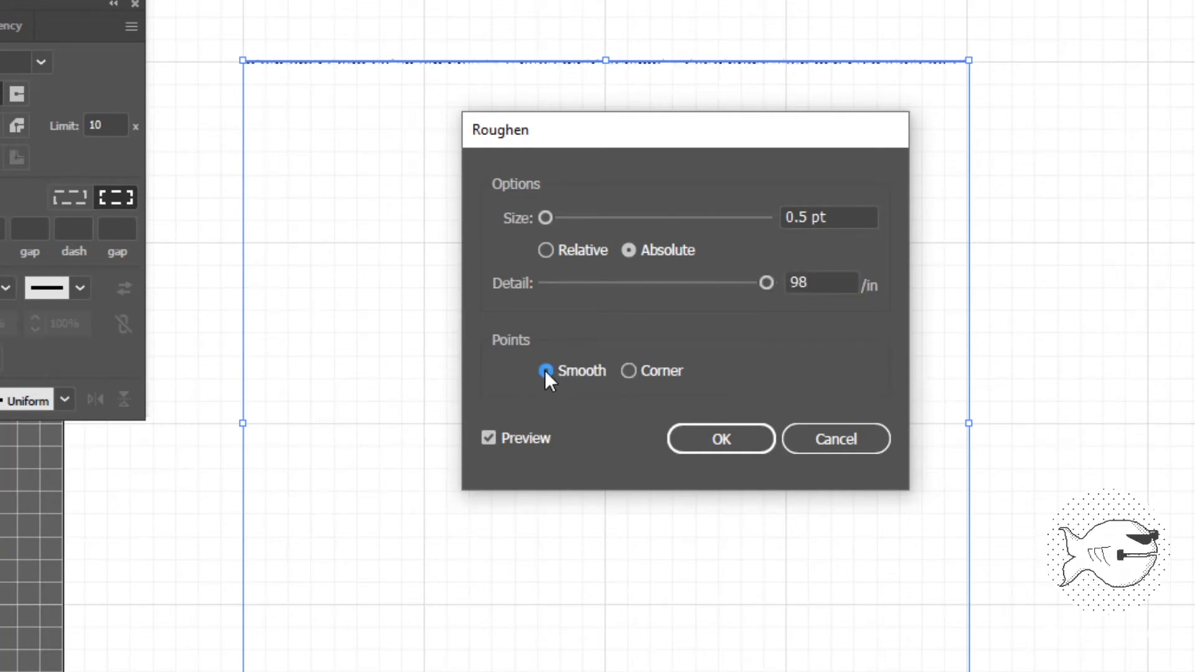
pyautogui.click(626, 370)
pyautogui.click(712, 438)
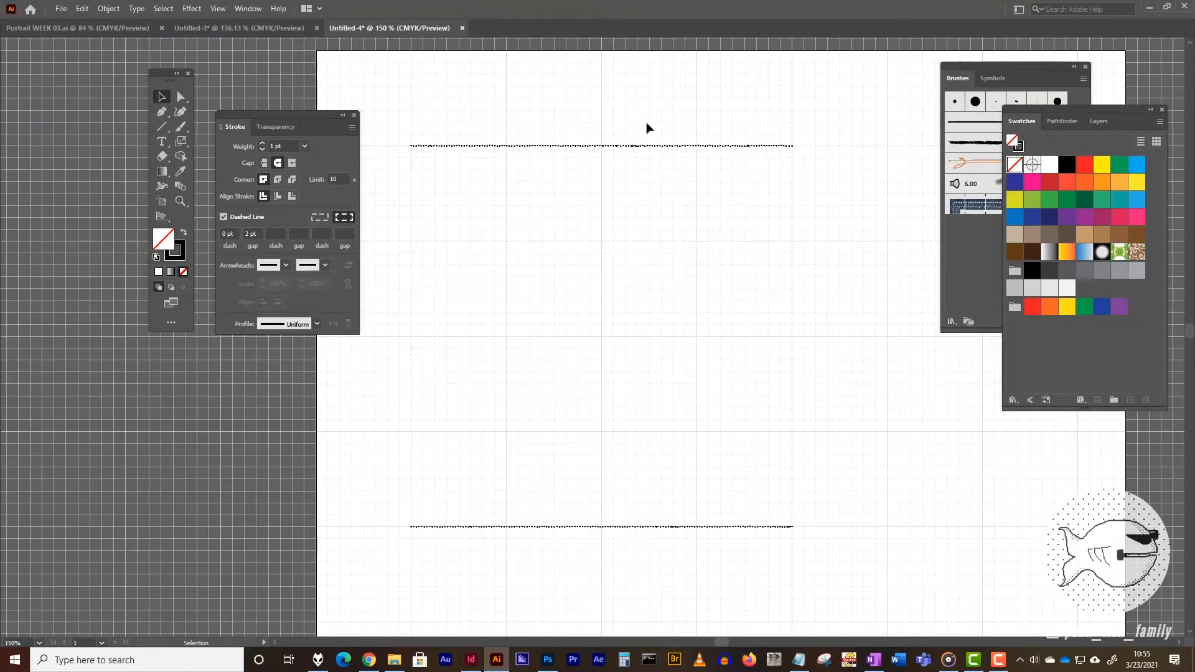
# Select both roughened lines and set the blend spacing to 150 specified steps.
pyautogui.moveTo(646, 128); pyautogui.dragTo(565, 570)
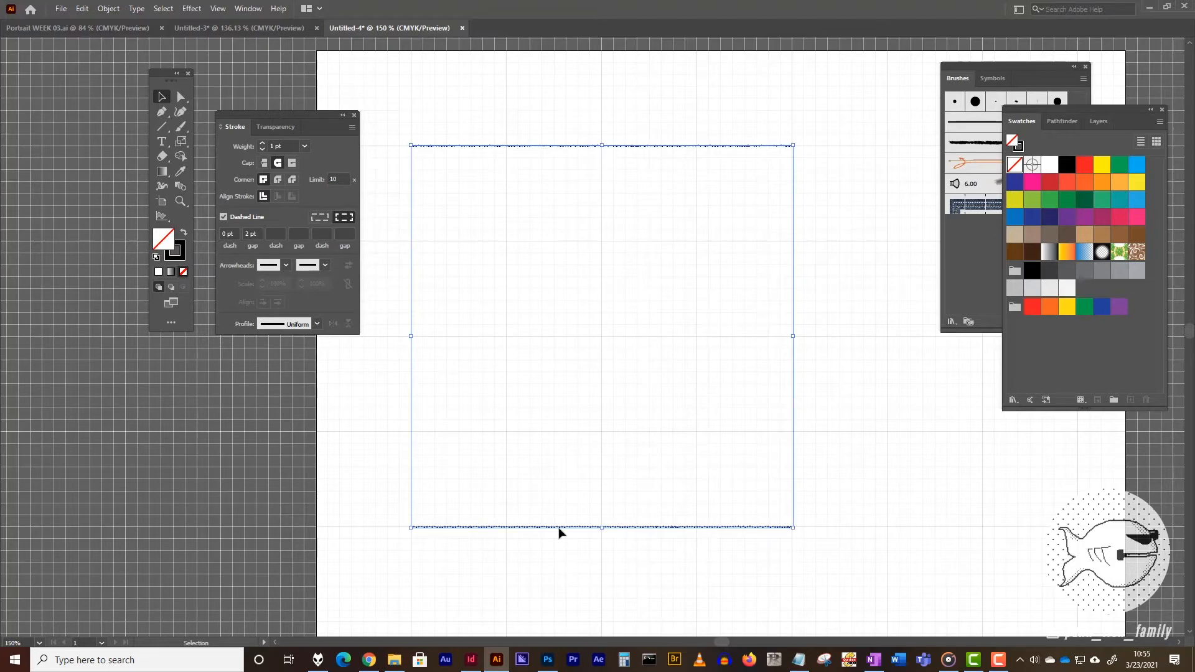
pyautogui.click(108, 8)
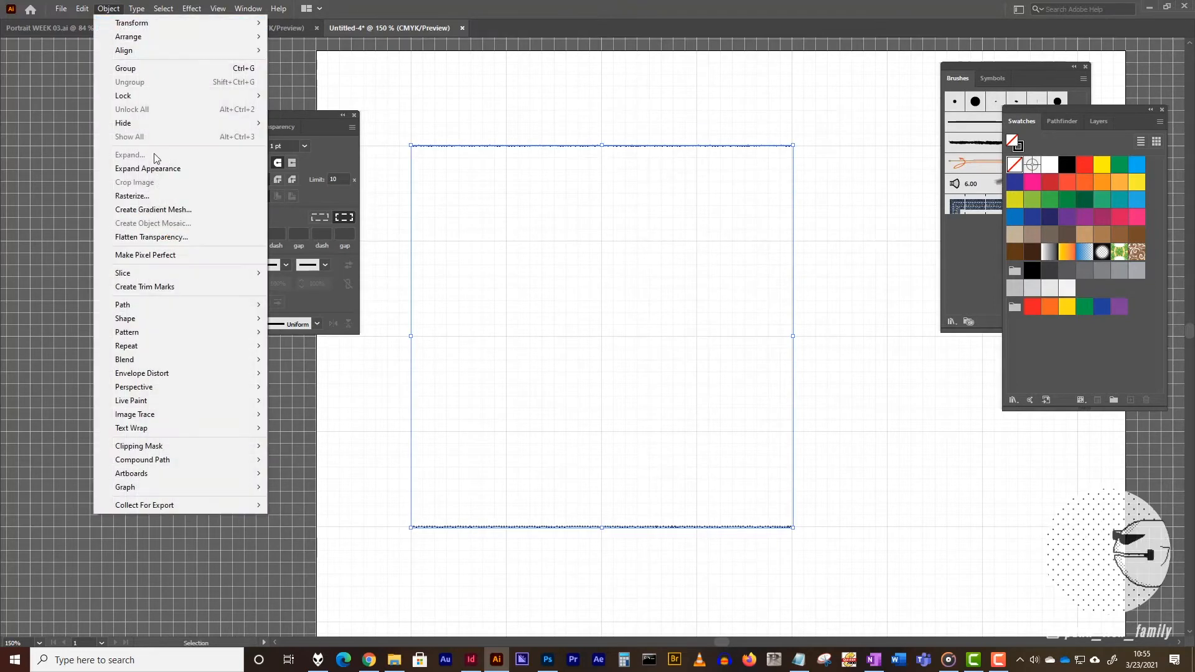
pyautogui.moveTo(249, 361)
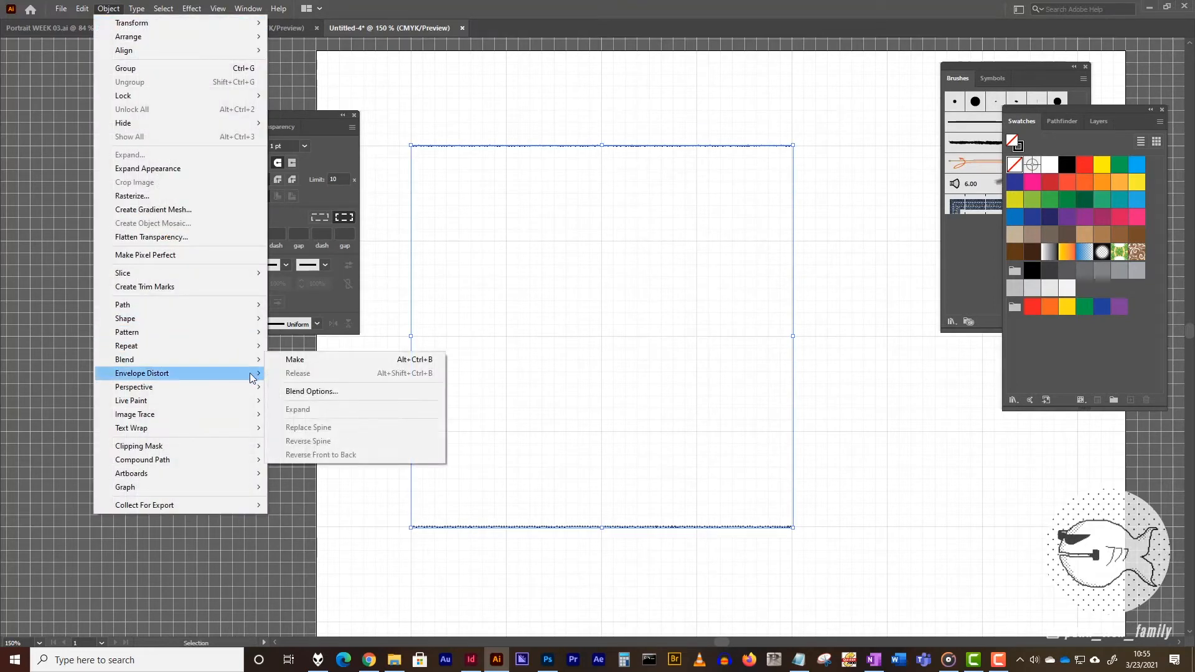
pyautogui.click(301, 389)
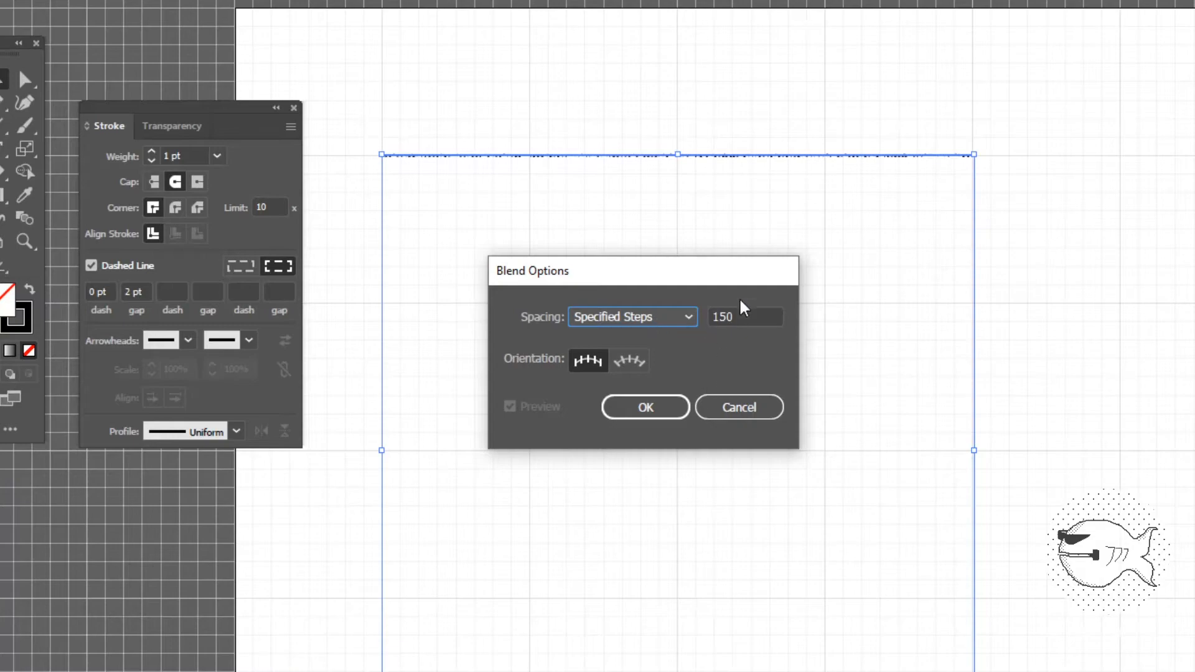
pyautogui.click(678, 416)
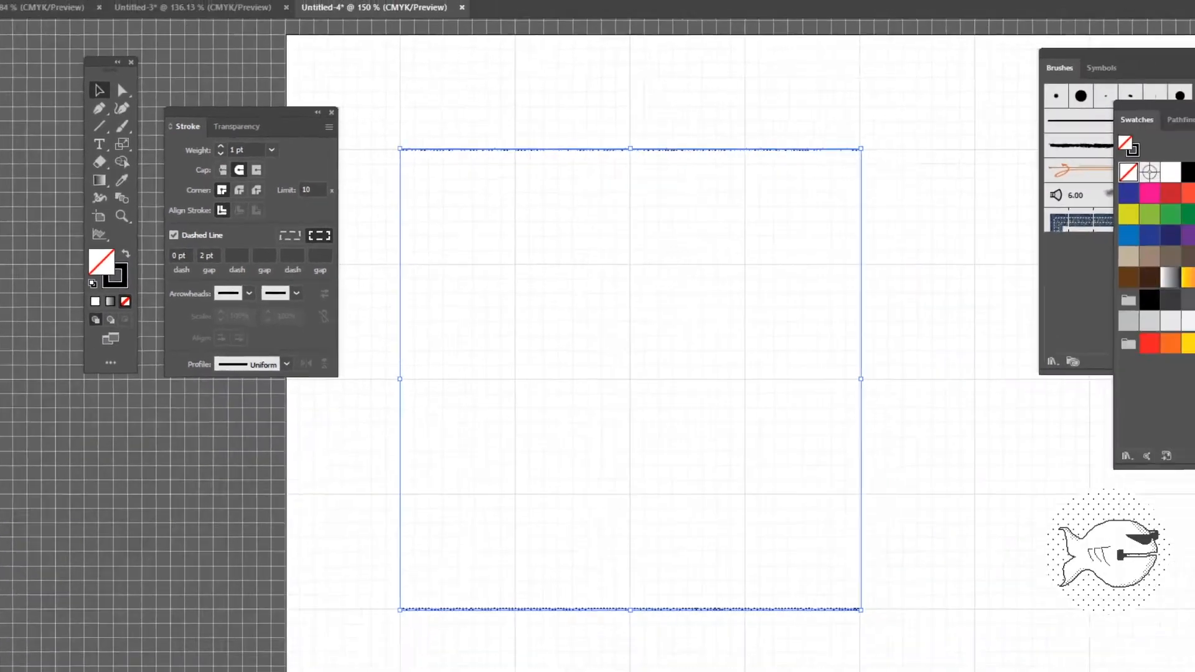
# Make a blend from the two roughened dotted lines to fill the square area between them with dots.
pyautogui.click(108, 8)
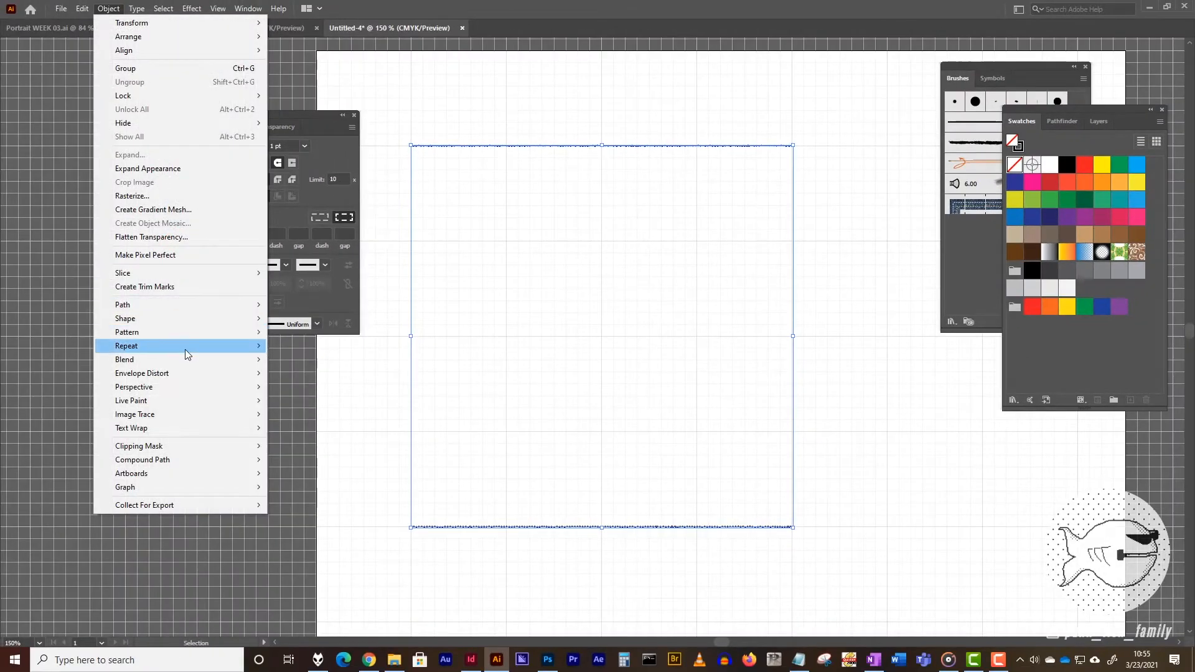
pyautogui.moveTo(185, 359)
pyautogui.click(296, 359)
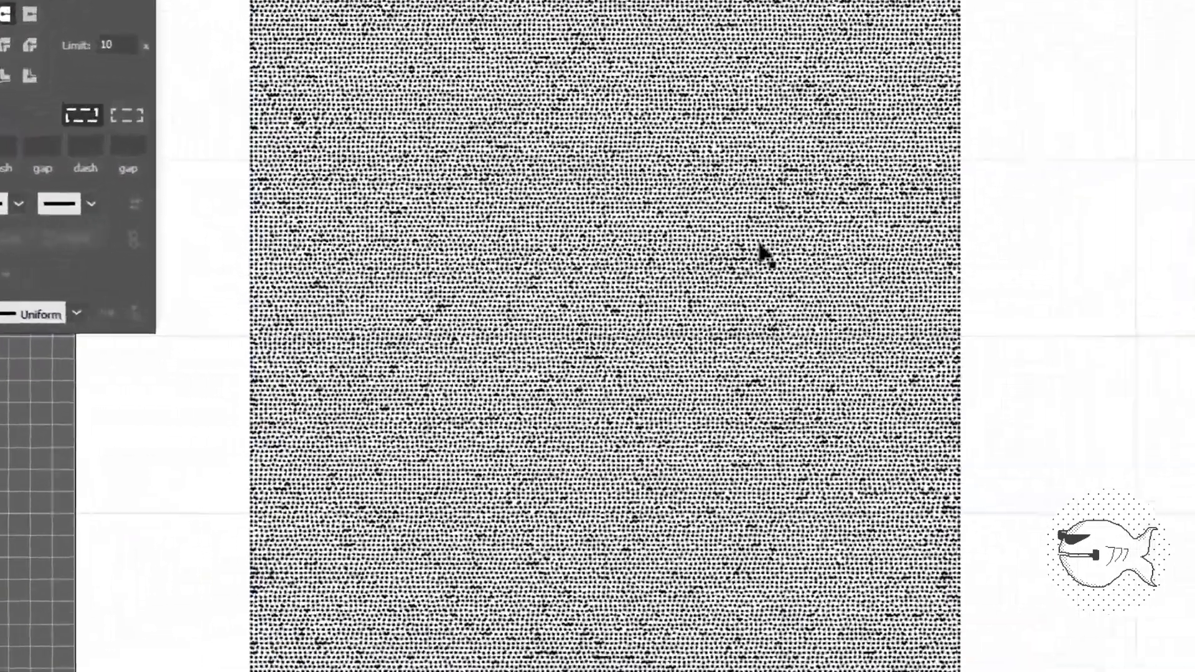
pyautogui.press('z')
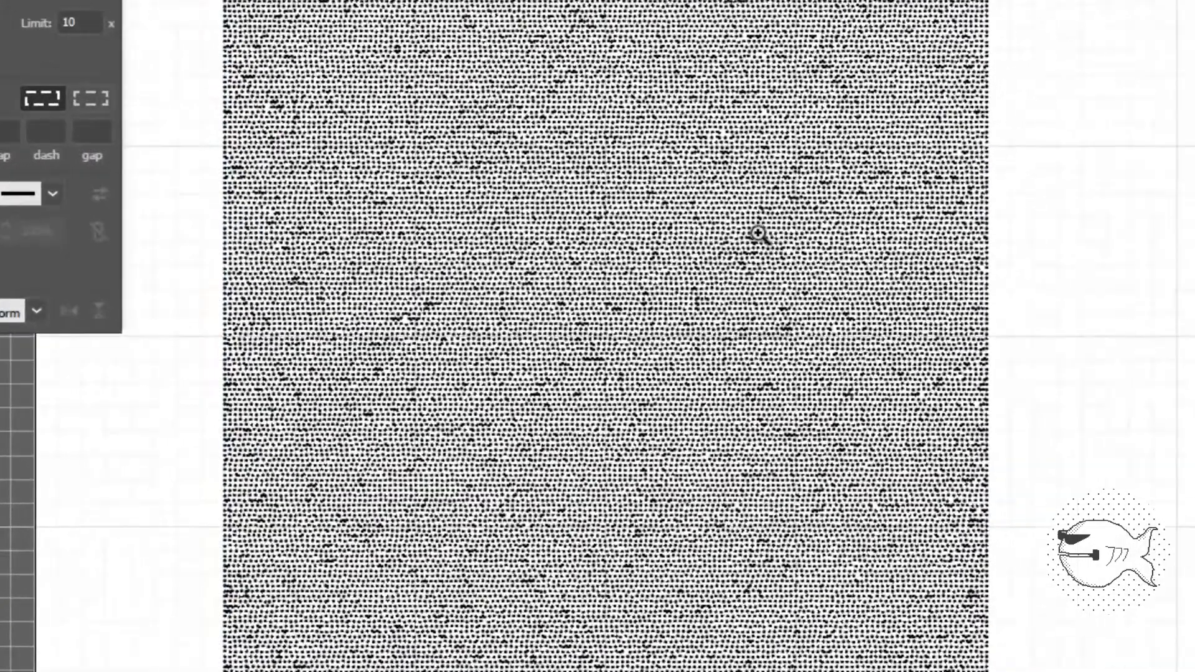
pyautogui.click(758, 233)
pyautogui.click(757, 234)
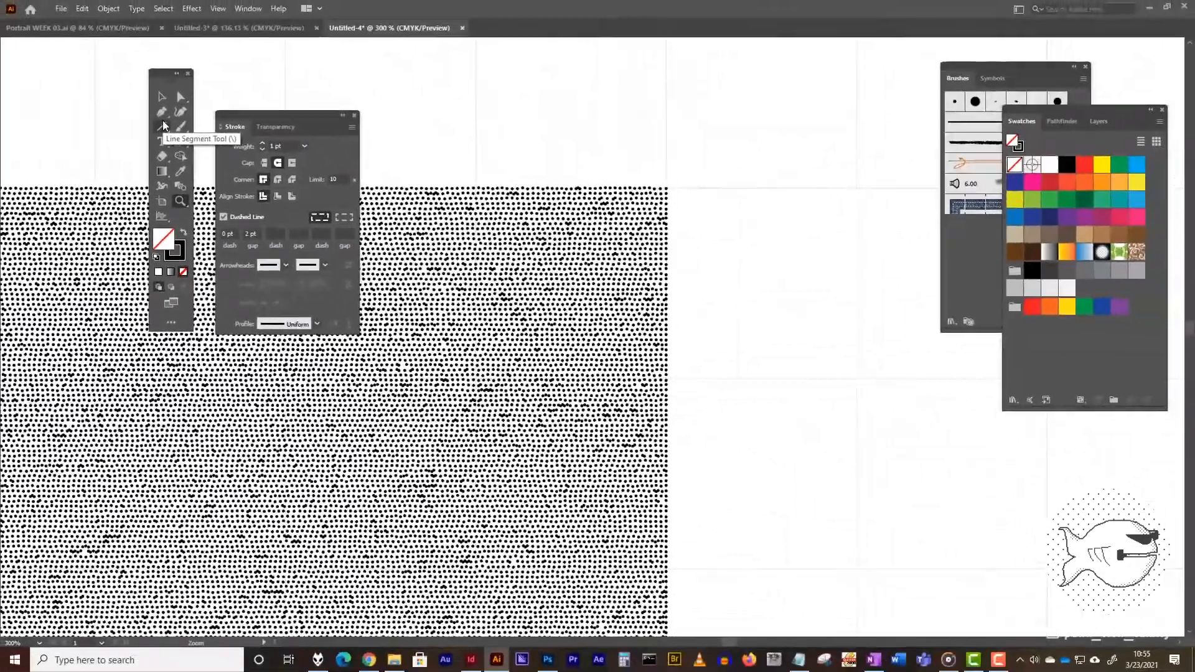
pyautogui.hotkey('ctrl', '-')
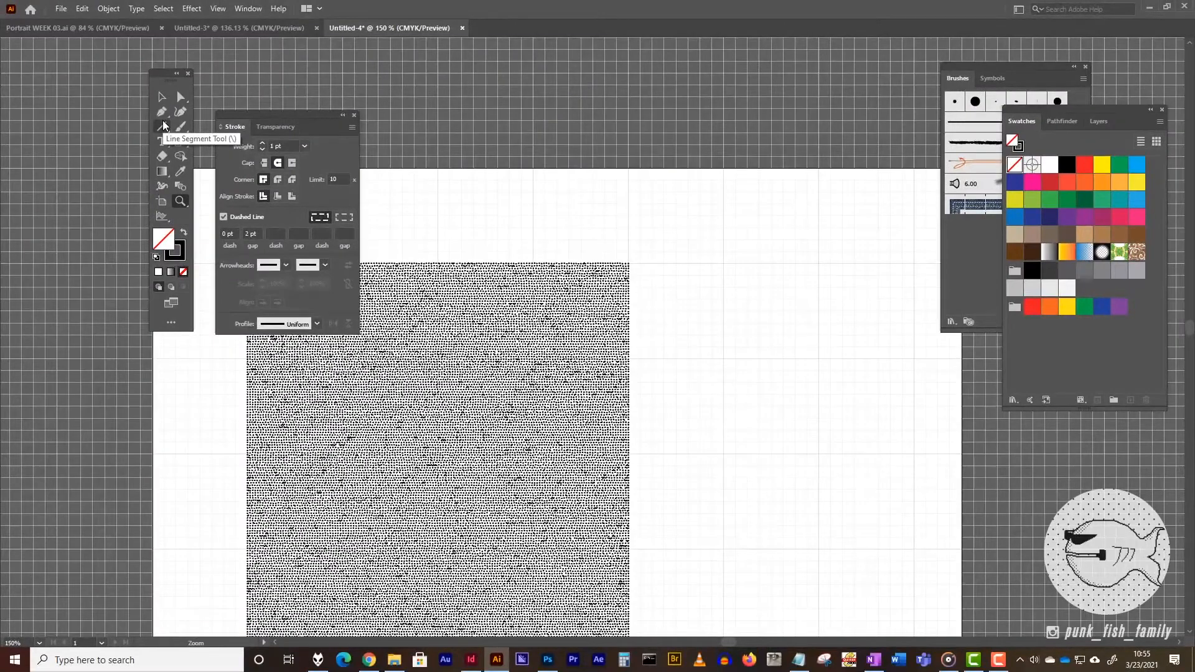
pyautogui.moveTo(481, 316); pyautogui.dragTo(624, 163)
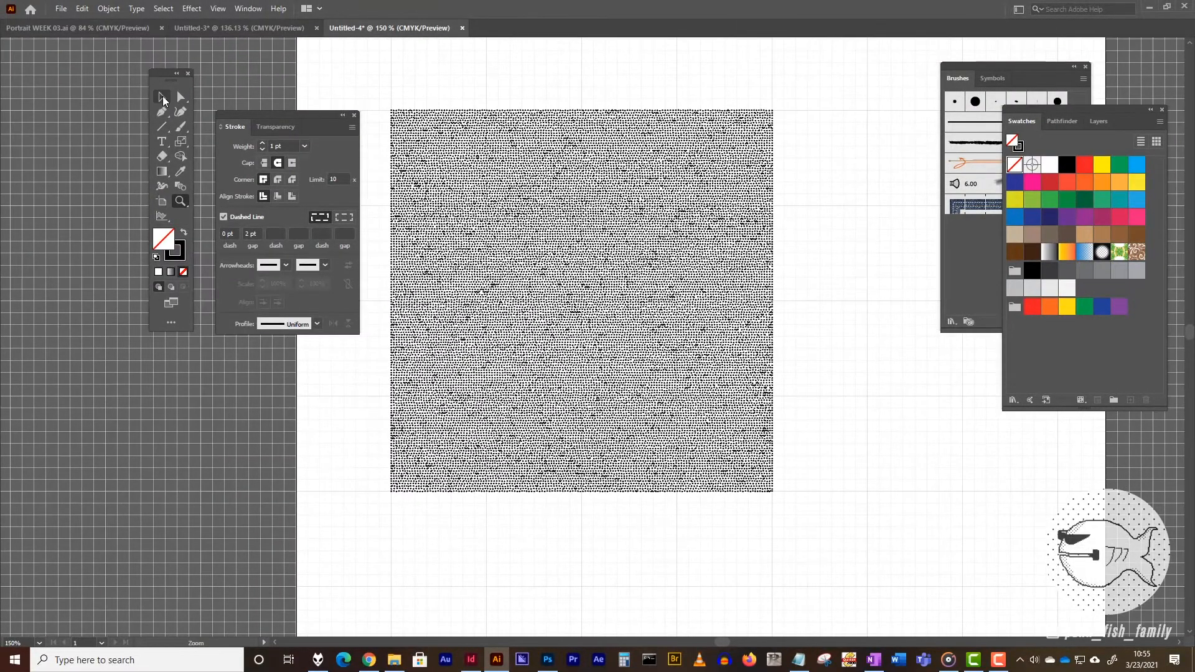
# Select the whole blend and display its appearance attributes beside the artwork.
pyautogui.click(162, 98)
pyautogui.click(487, 114)
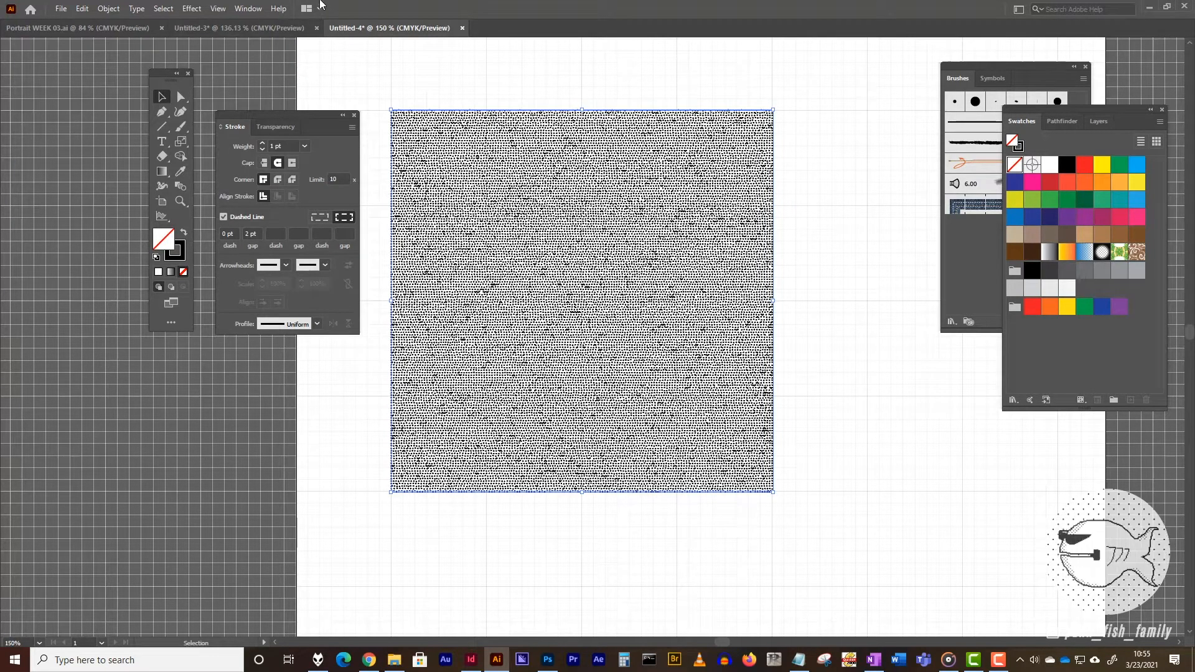
pyautogui.click(251, 13)
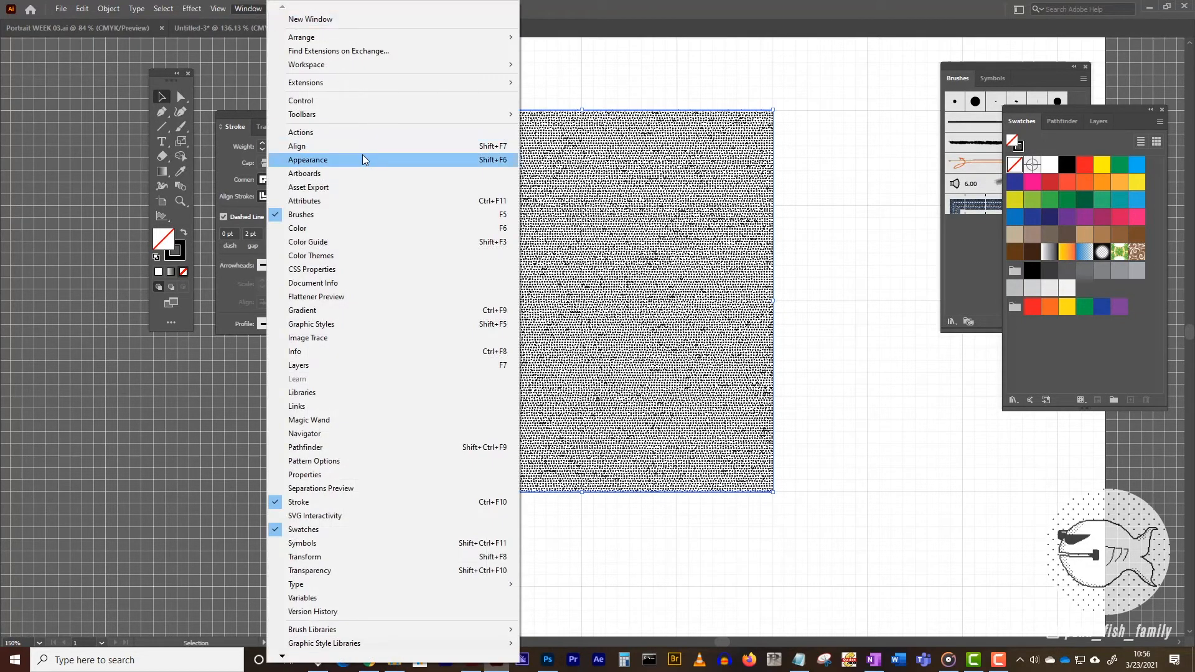
pyautogui.click(384, 160)
pyautogui.moveTo(520, 211); pyautogui.dragTo(841, 83)
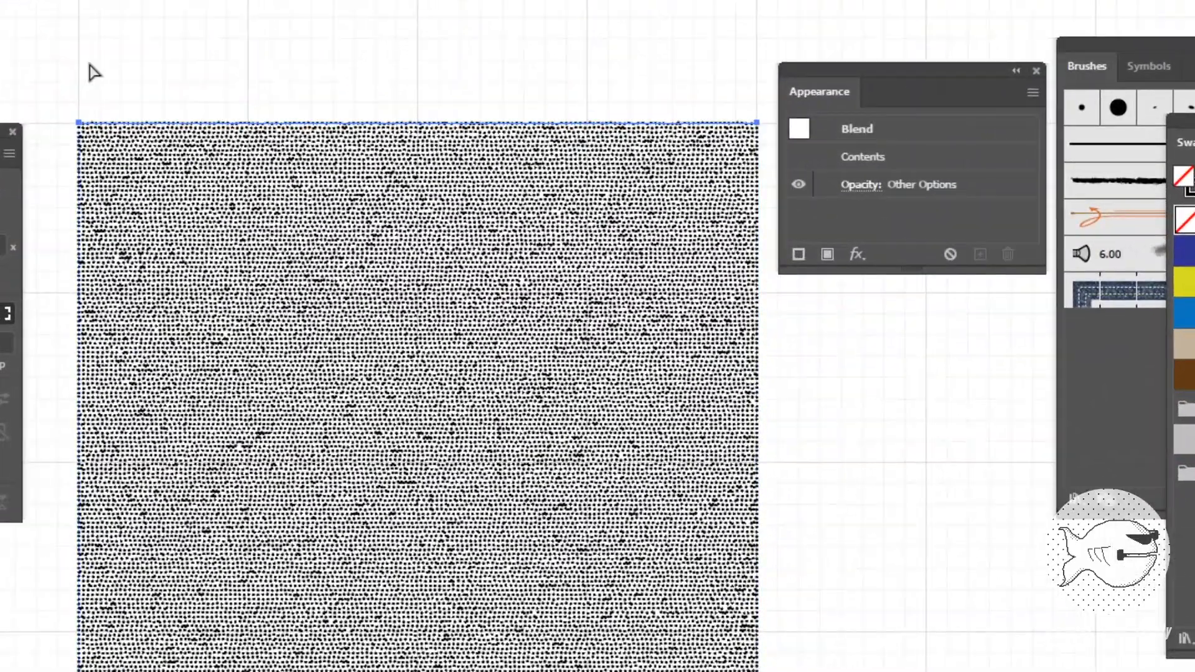
# Select only the top line of the blend, enlarge its appearance list and open its Roughen effect for editing.
pyautogui.click(92, 72)
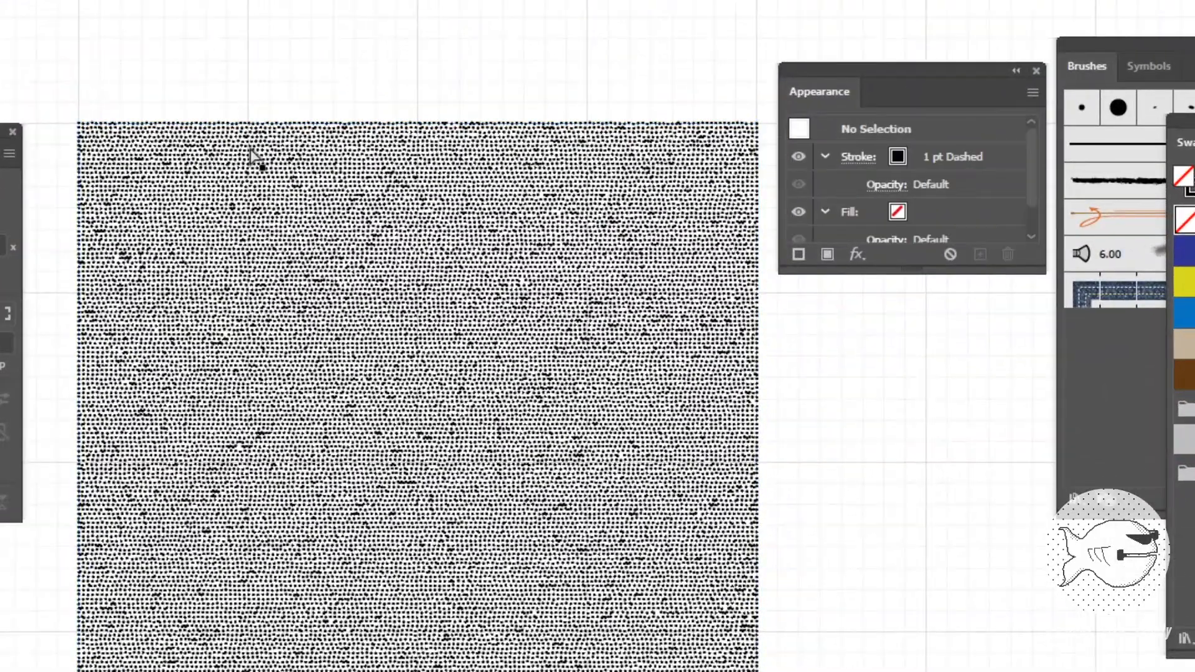
pyautogui.click(245, 124)
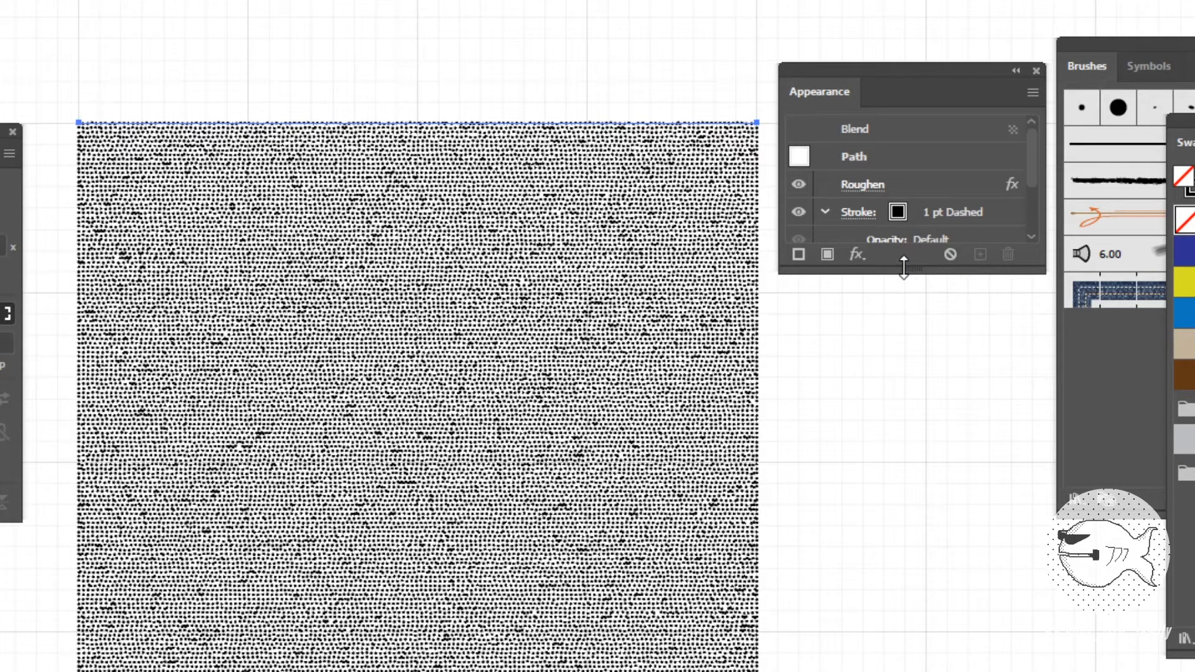
pyautogui.moveTo(903, 268); pyautogui.dragTo(914, 466)
pyautogui.click(861, 184)
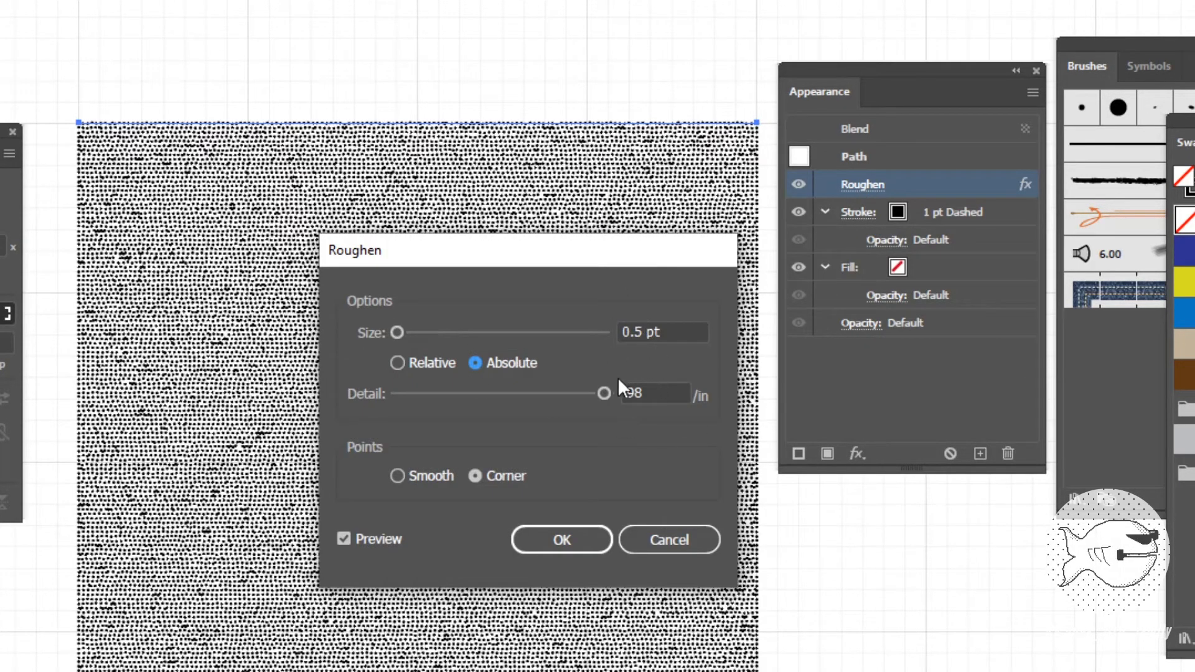
# Try an absolute Roughen size of 0.2 pt on the top line.
pyautogui.doubleClick(639, 332)
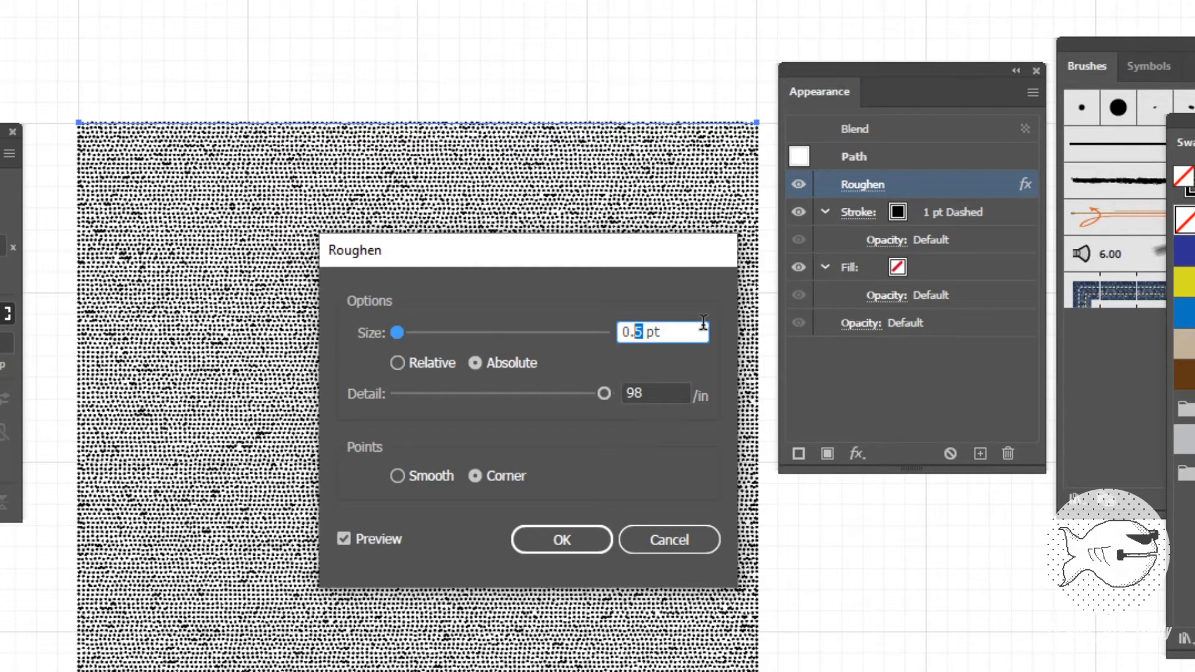
pyautogui.write('2')
pyautogui.press('Tab')
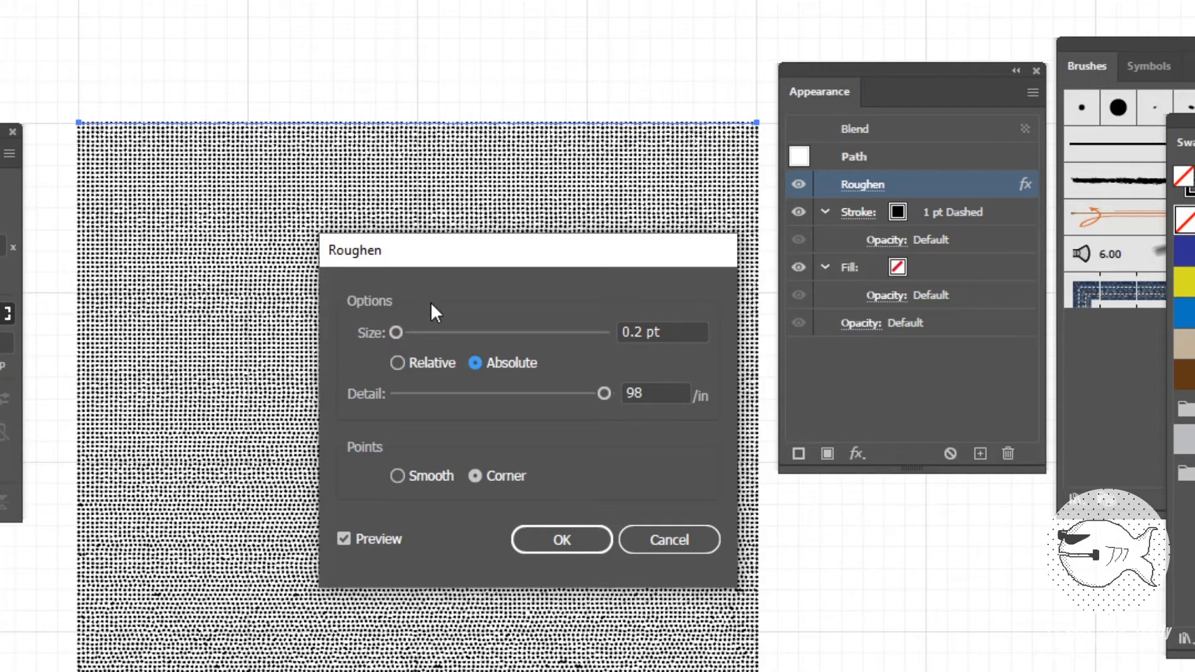
# Set the top line's absolute Roughen size to 1 pt and apply the effect.
pyautogui.doubleClick(641, 331)
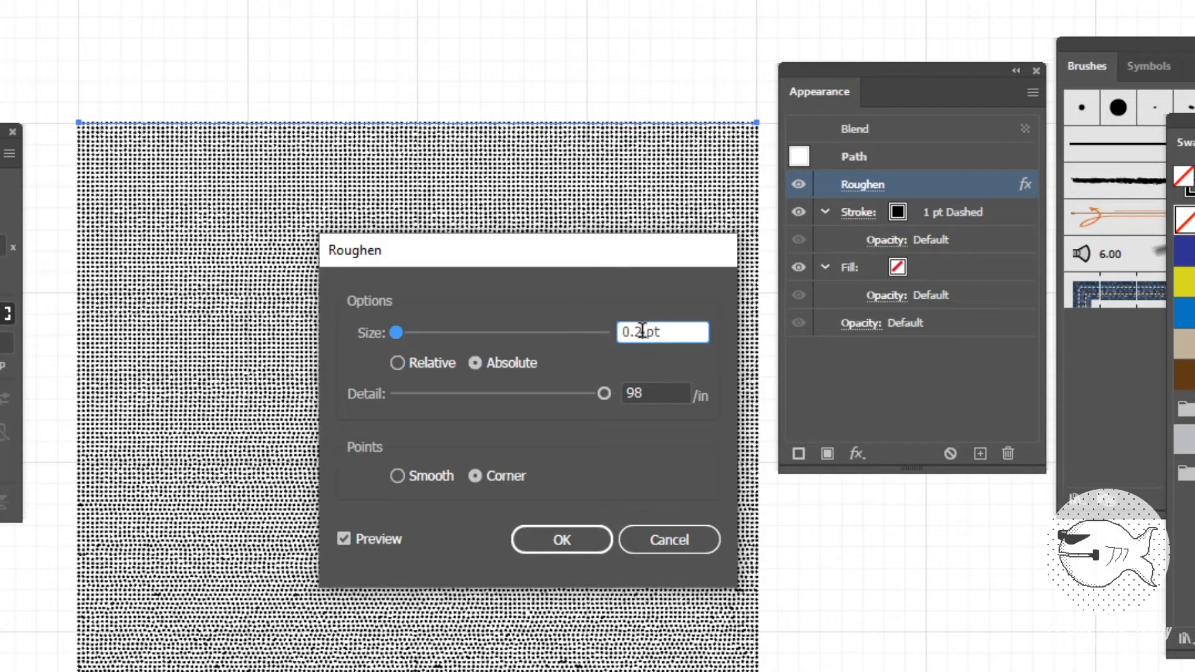
pyautogui.click(659, 330)
pyautogui.moveTo(660, 331); pyautogui.dragTo(598, 330)
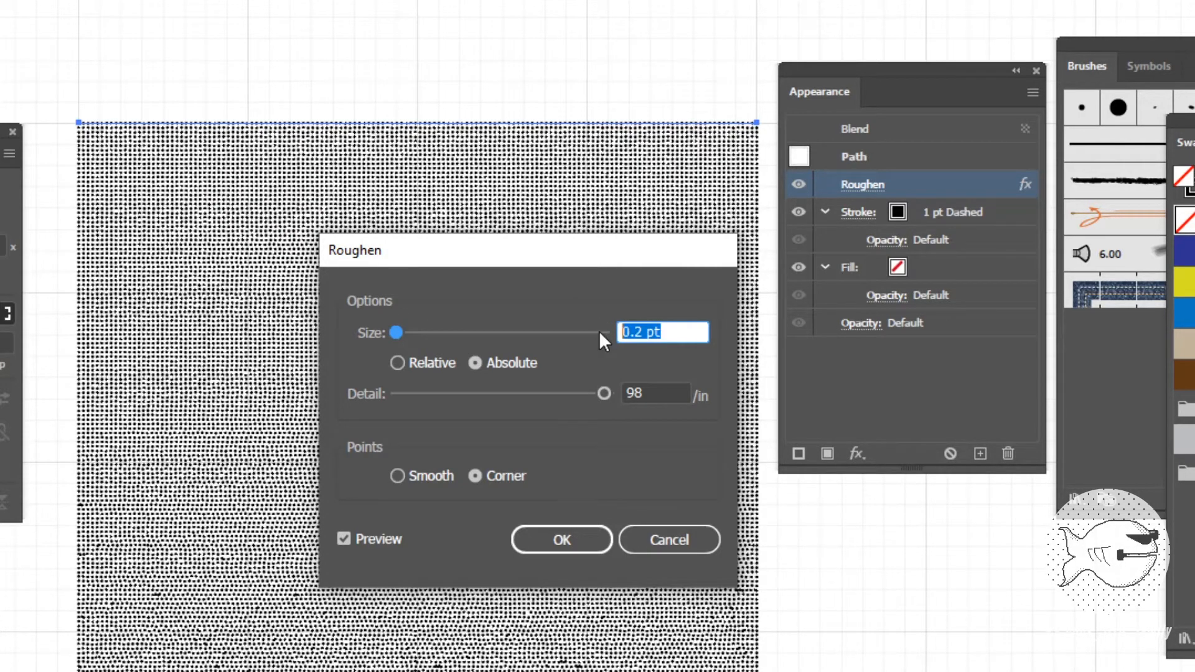
pyautogui.write('1')
pyautogui.press('Tab')
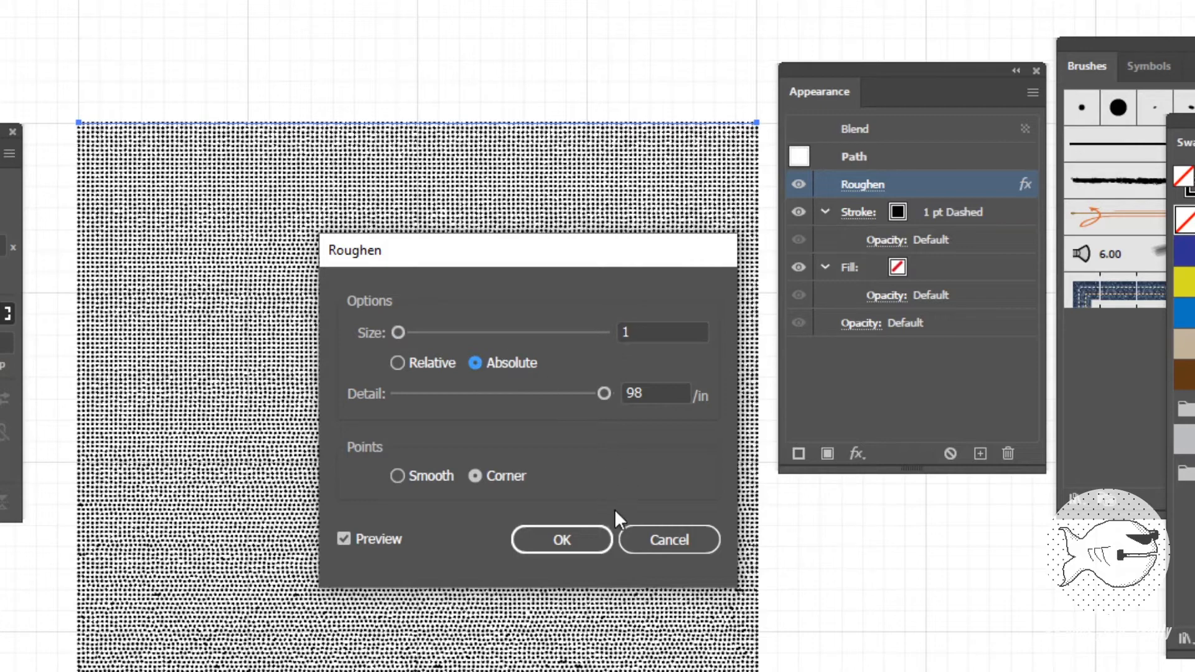
pyautogui.click(449, 531)
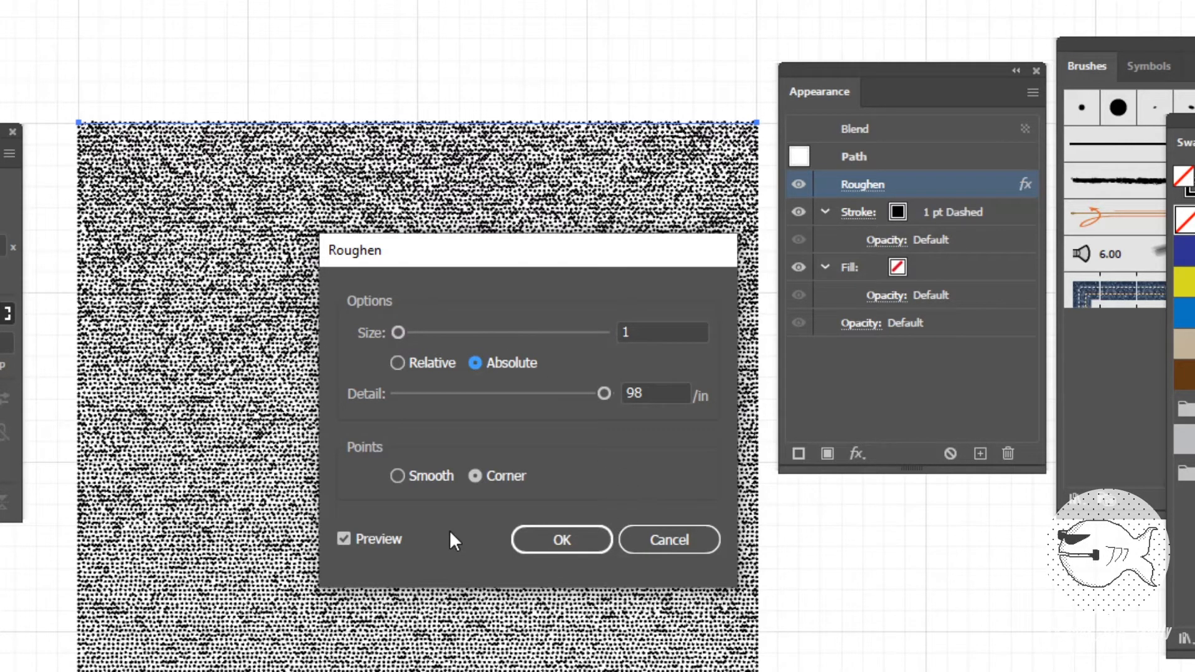
pyautogui.click(561, 546)
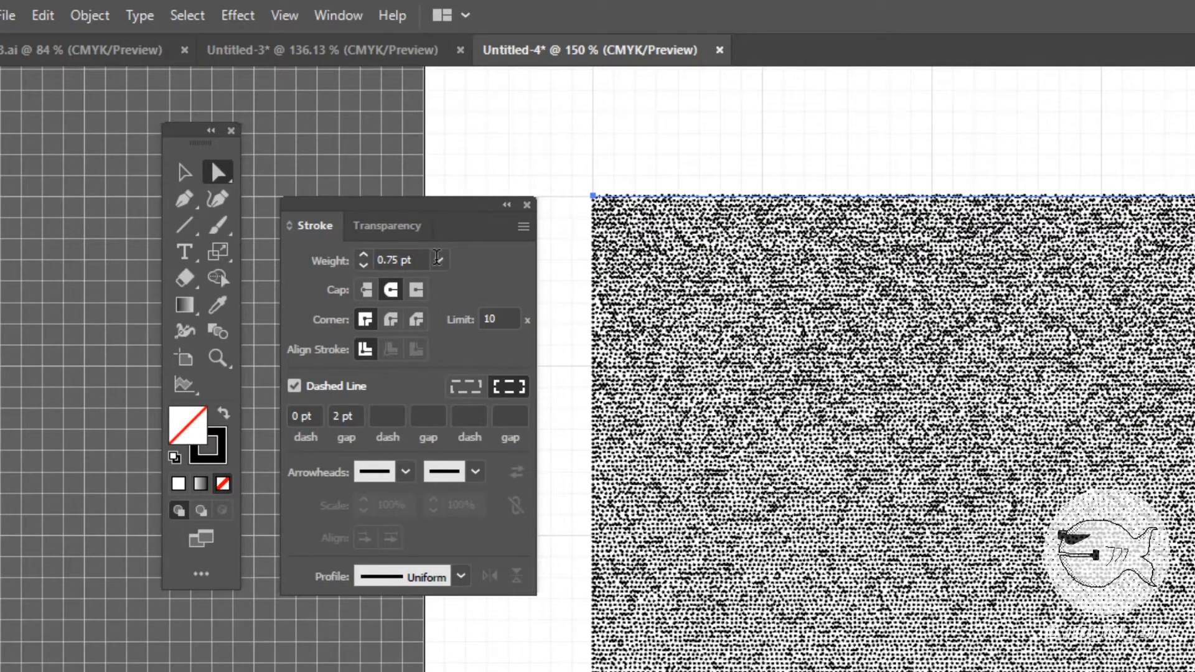
# Reduce the top line's stroke weight to 0.5 pt and deselect it.
pyautogui.press('Down')
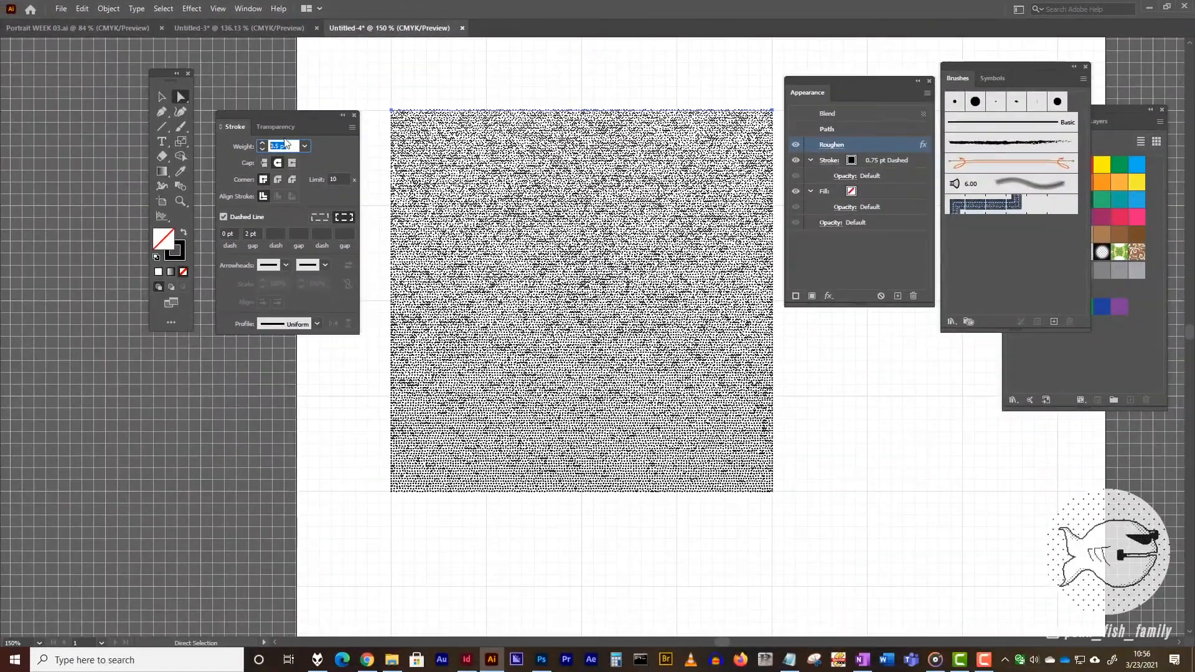
pyautogui.press('Return')
pyautogui.click(528, 300)
pyautogui.click(837, 444)
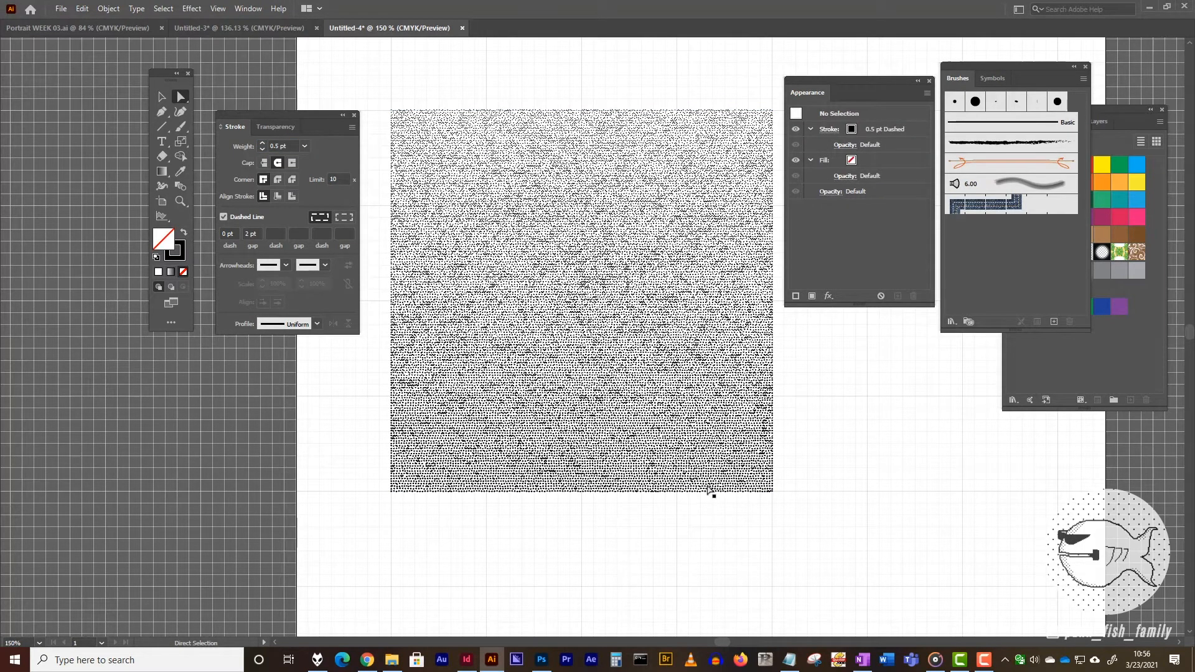
# Select the bottom line of the blend, set its stroke weight to 0.5 pt and deselect it.
pyautogui.click(556, 113)
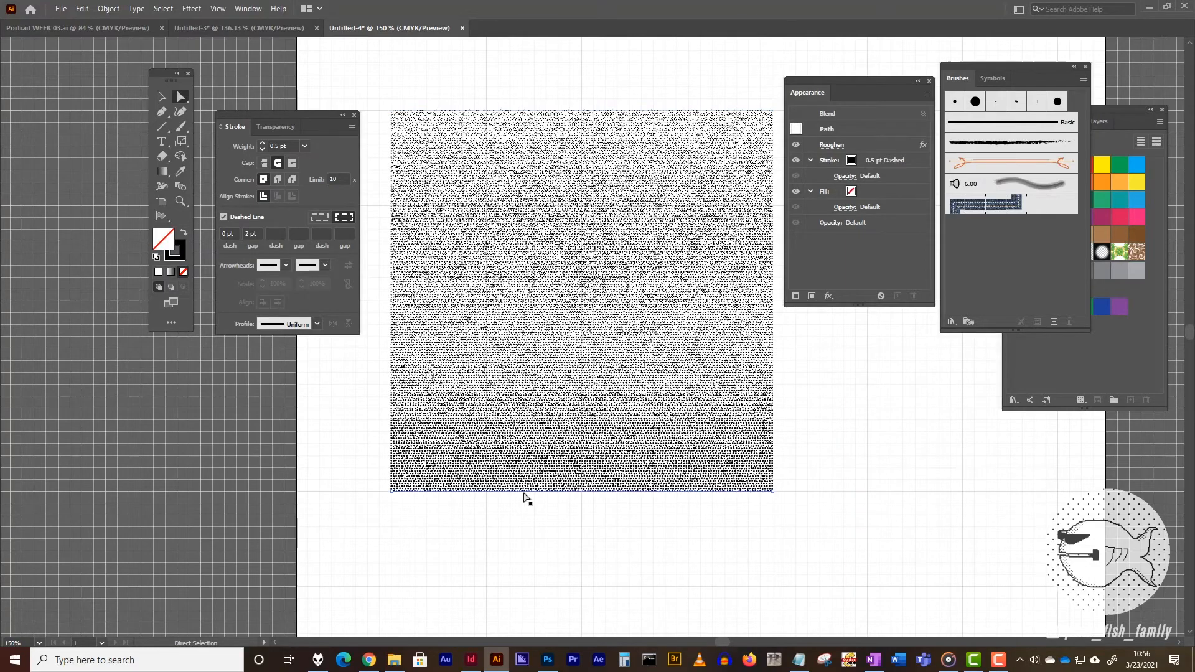
pyautogui.click(523, 492)
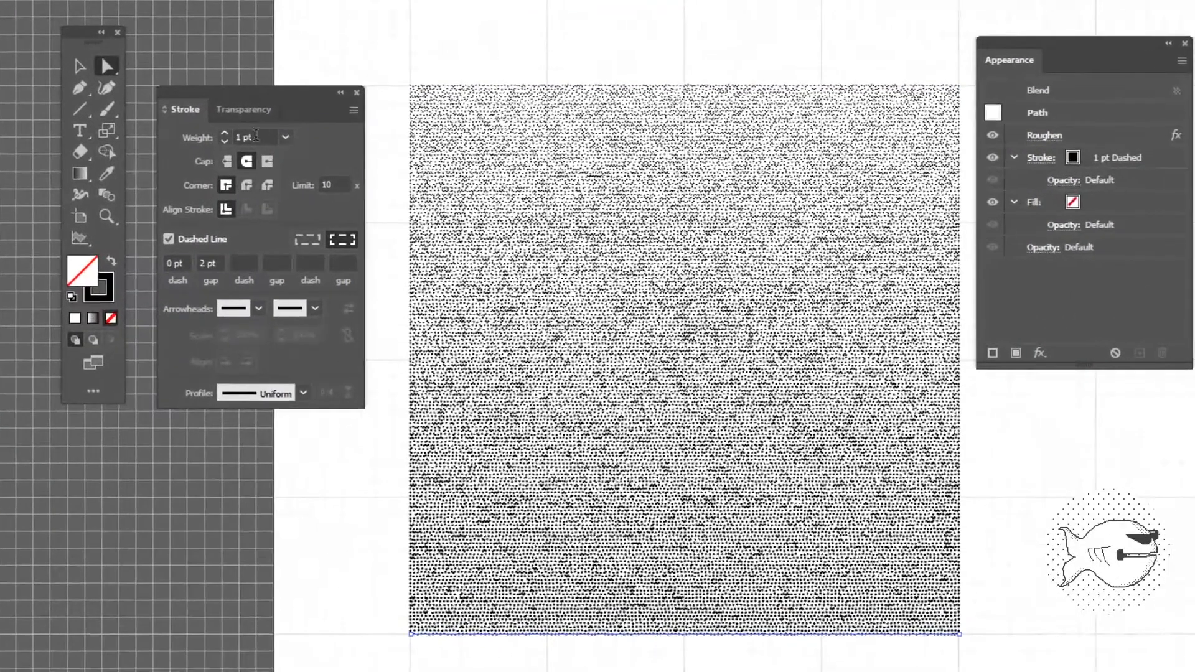
pyautogui.click(247, 145)
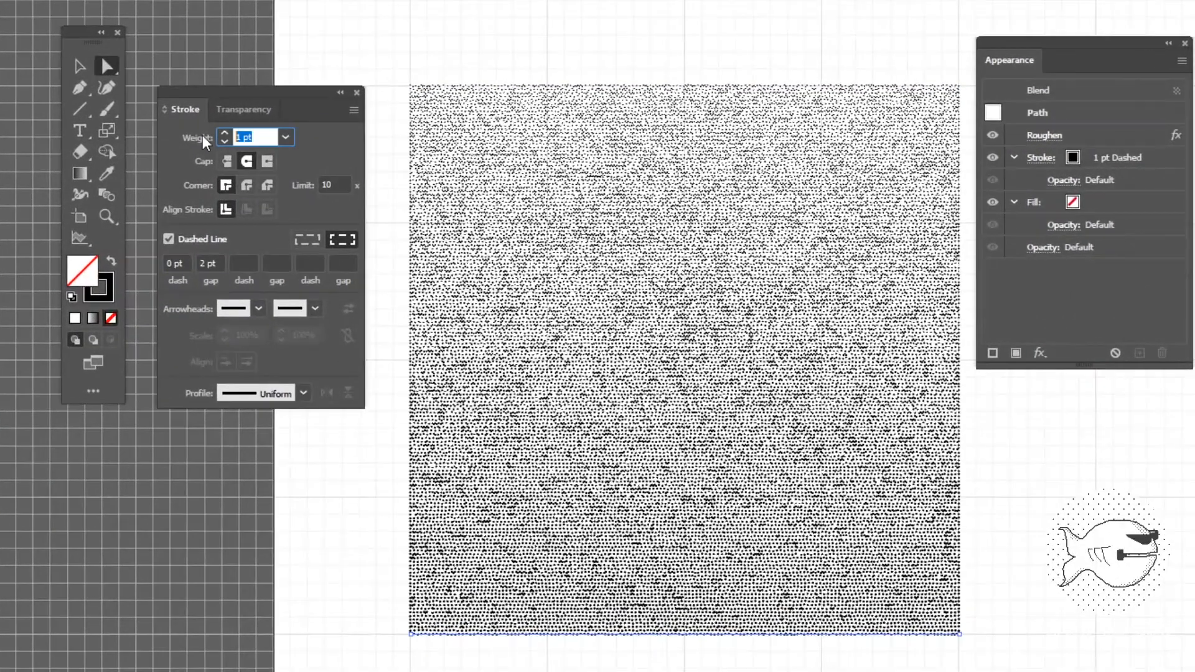
pyautogui.write('0.5')
pyautogui.press('Tab')
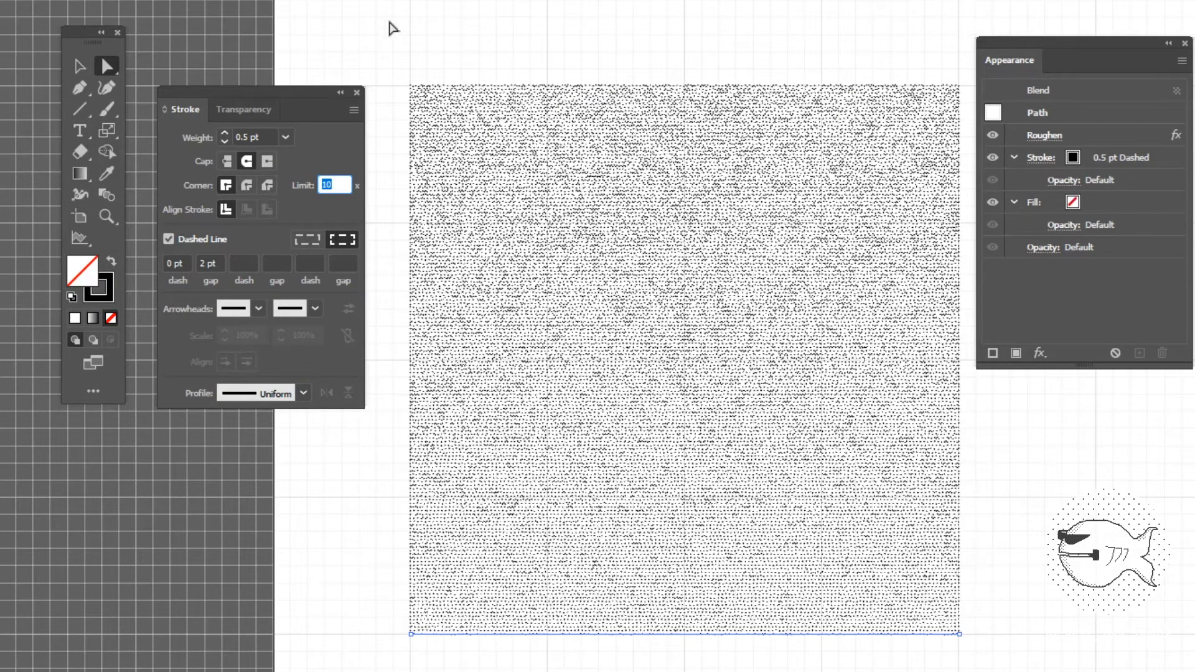
pyautogui.press('Escape')
pyautogui.press('v')
pyautogui.click(488, 27)
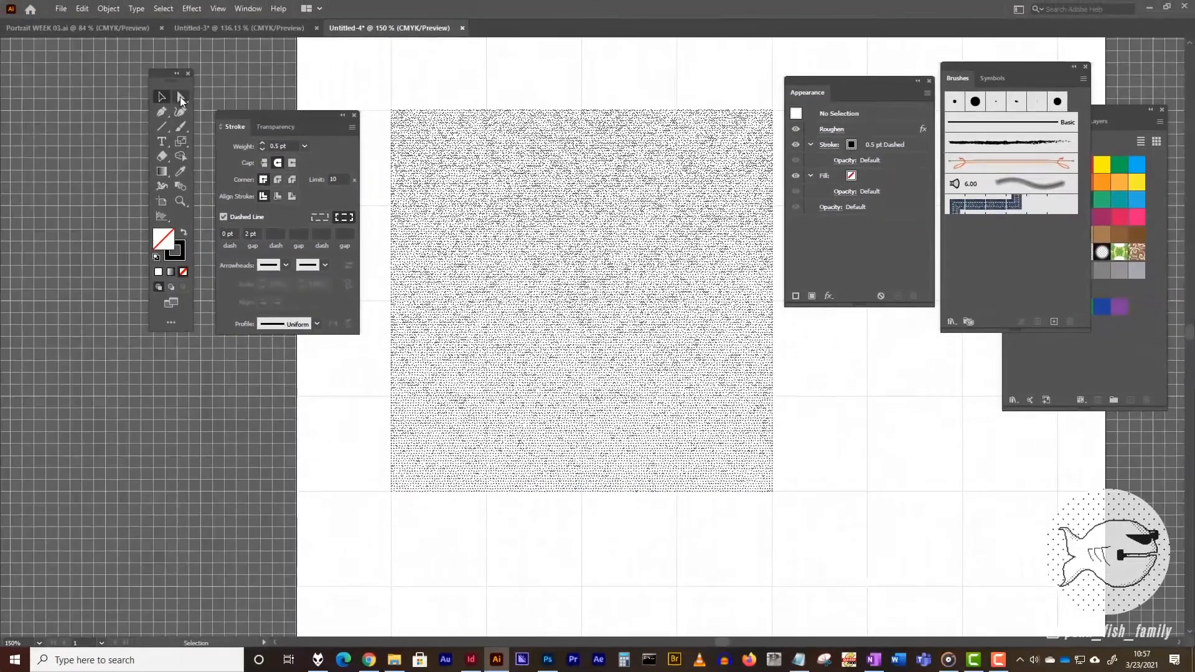
# Change the bottom line's Roughen effect to an absolute size of 1 pt and deselect the line.
pyautogui.click(107, 66)
pyautogui.click(493, 492)
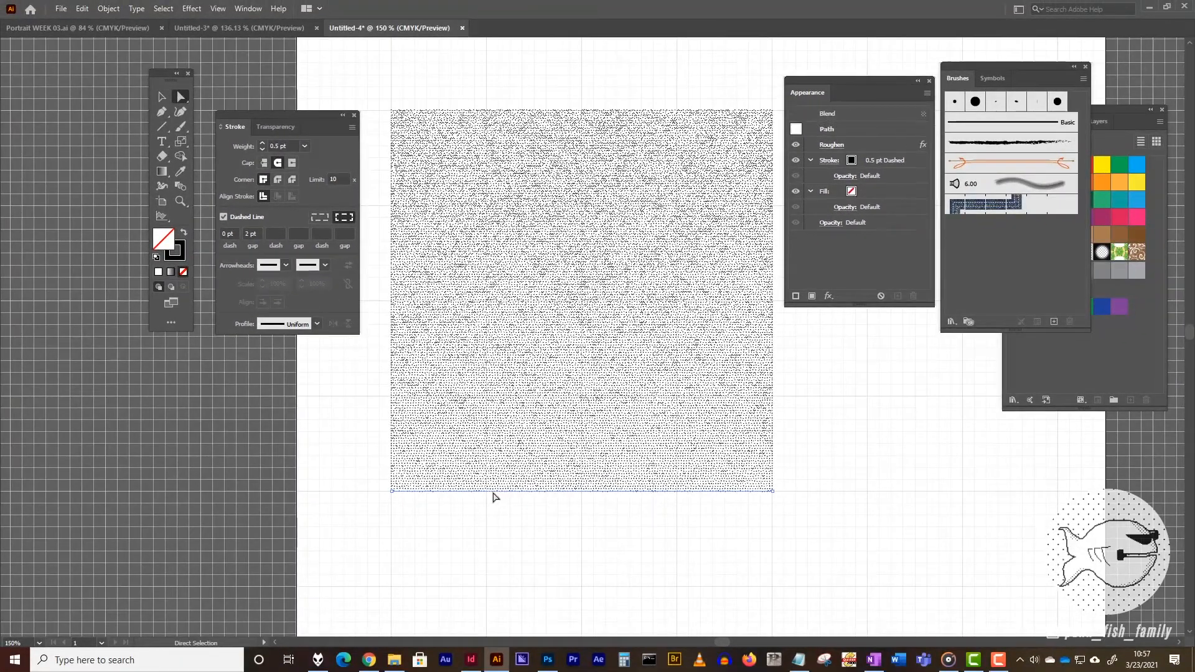
pyautogui.click(831, 145)
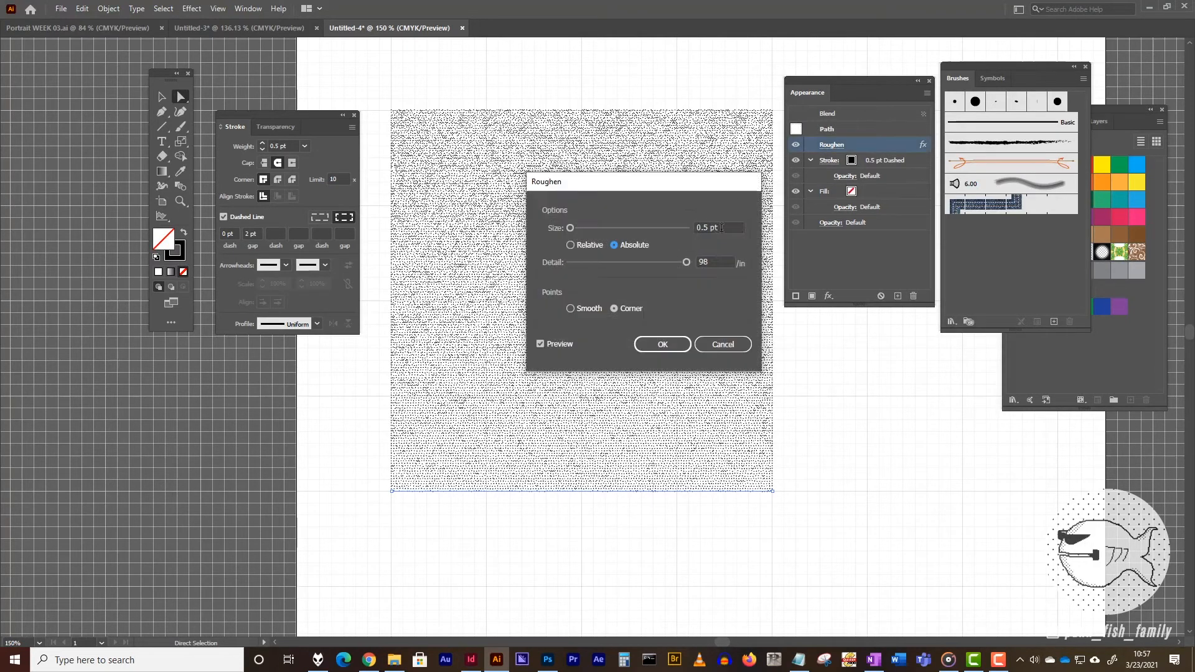
pyautogui.doubleClick(720, 227)
pyautogui.write('1')
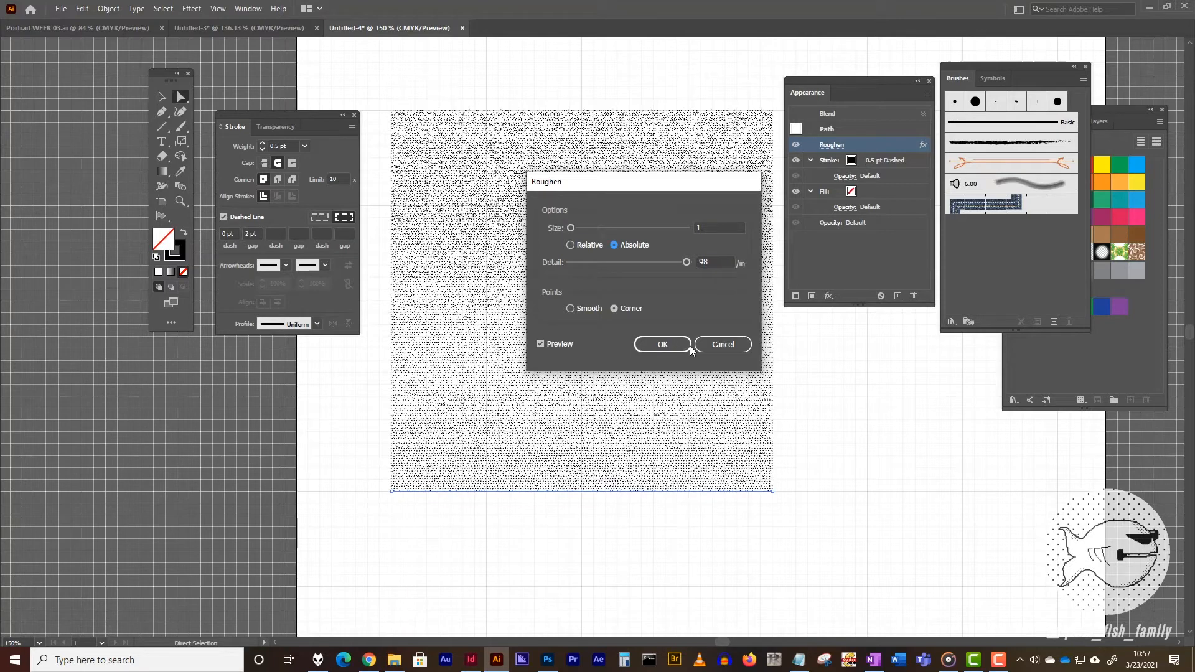
pyautogui.click(664, 344)
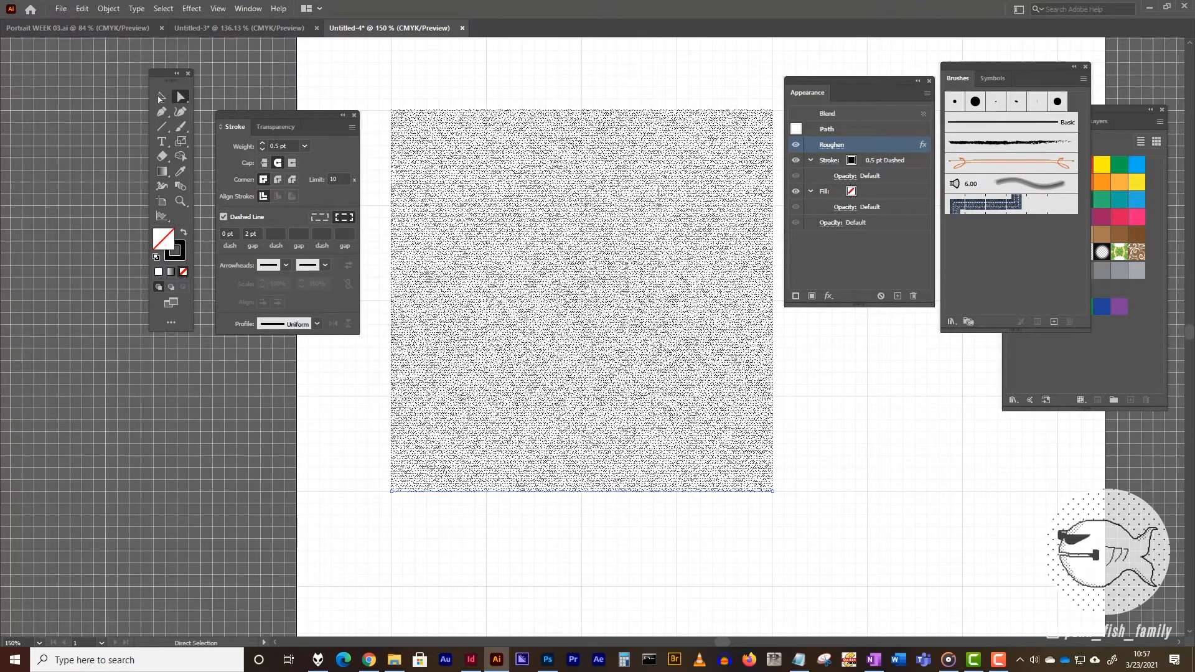
pyautogui.click(381, 81)
pyautogui.press('v')
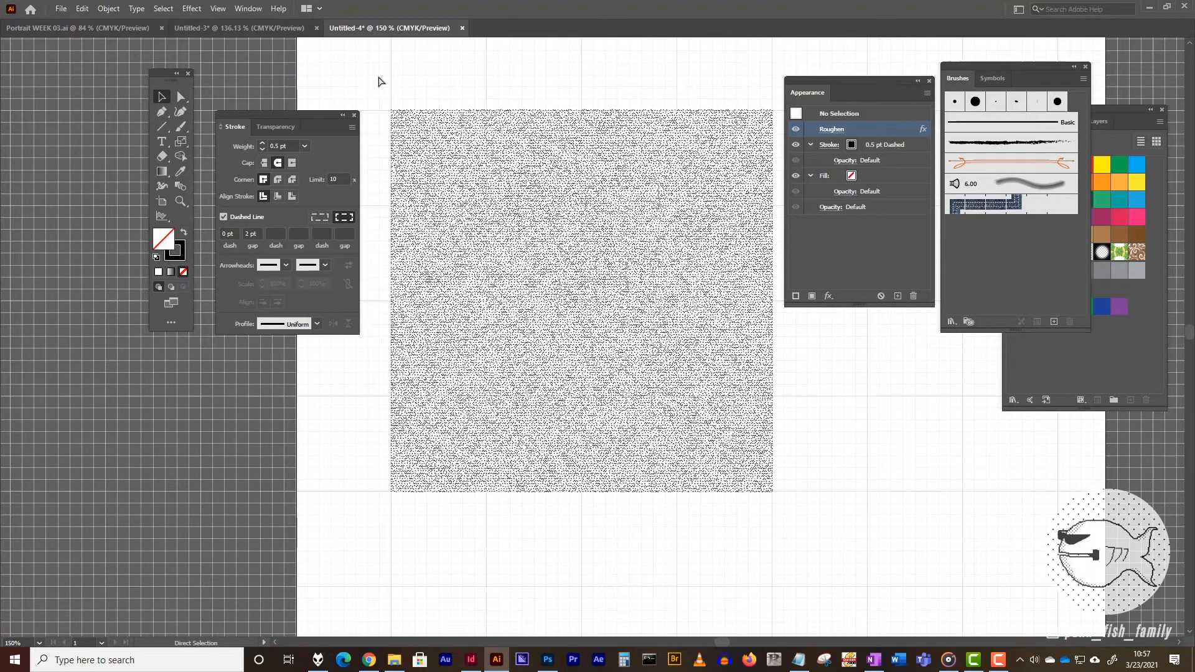
# Hide the document grid and move the floating stroke settings up level with the tools.
pyautogui.hotkey('ctrl', '-')
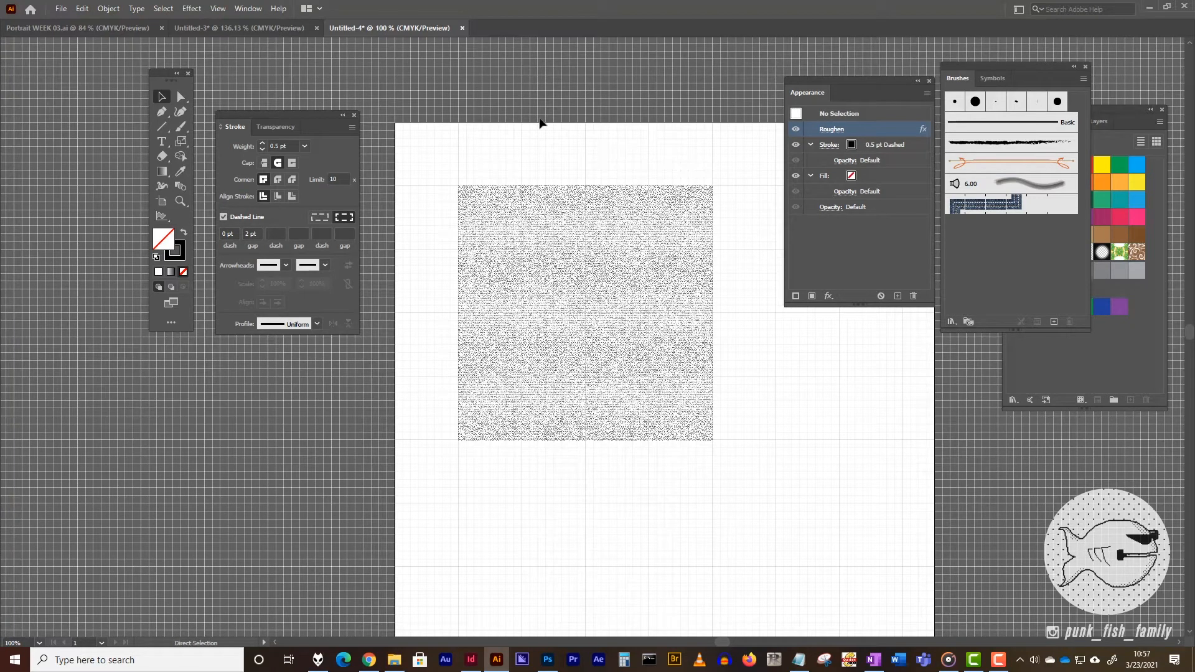
pyautogui.hotkey('ctrl', "'")
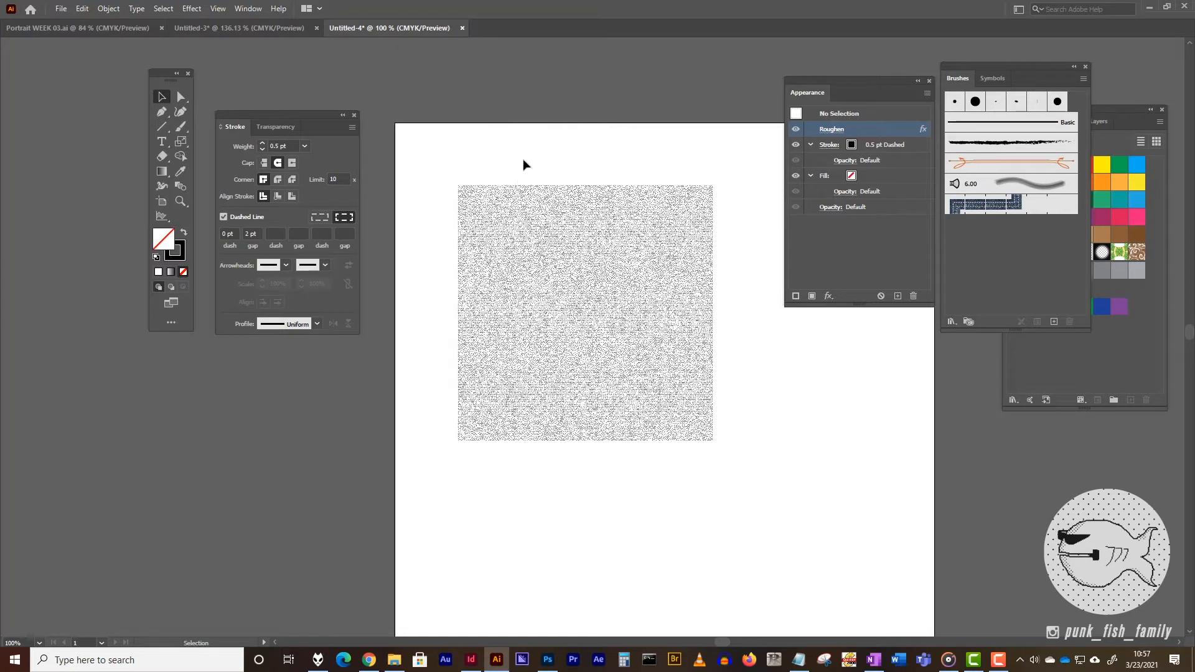
pyautogui.moveTo(486, 155); pyautogui.dragTo(425, 93)
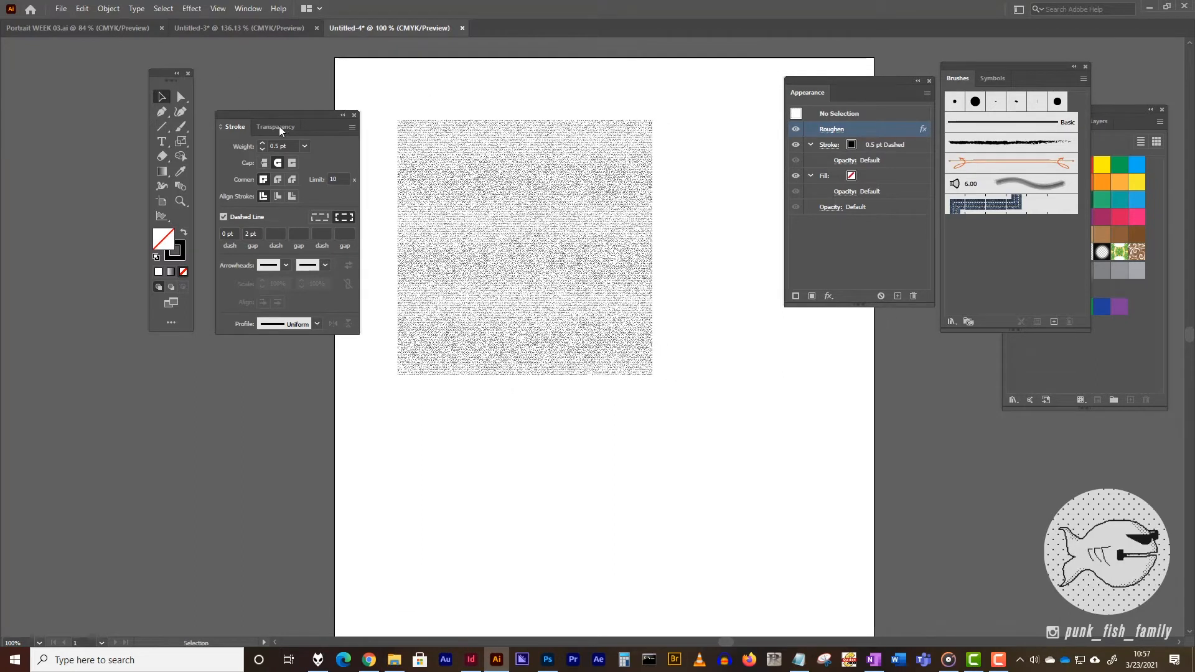
pyautogui.moveTo(282, 114); pyautogui.dragTo(274, 72)
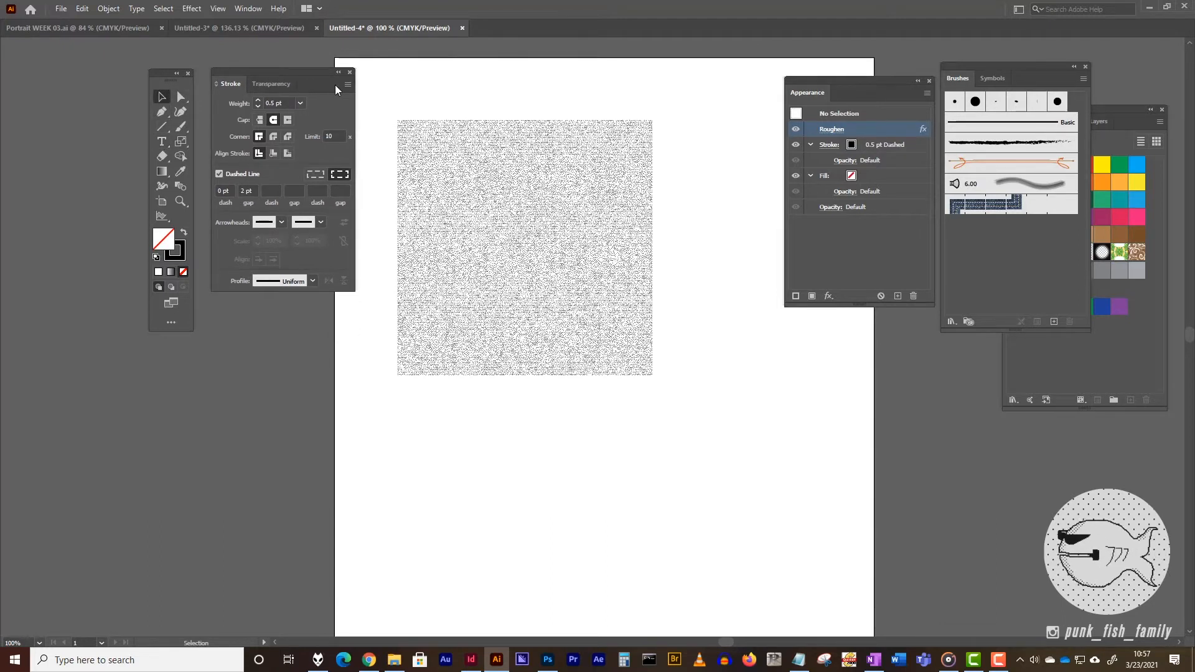
# Add point text with a first name in capitals just below the dotted square.
pyautogui.press('t')
pyautogui.click(464, 417)
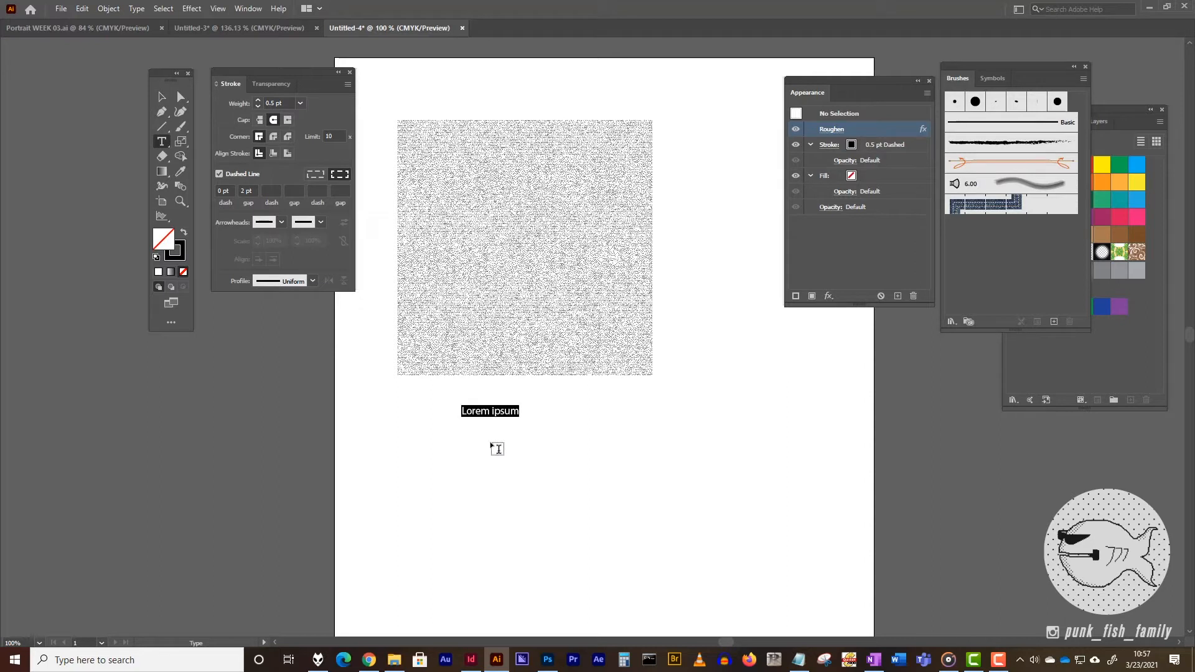
pyautogui.write('NICK')
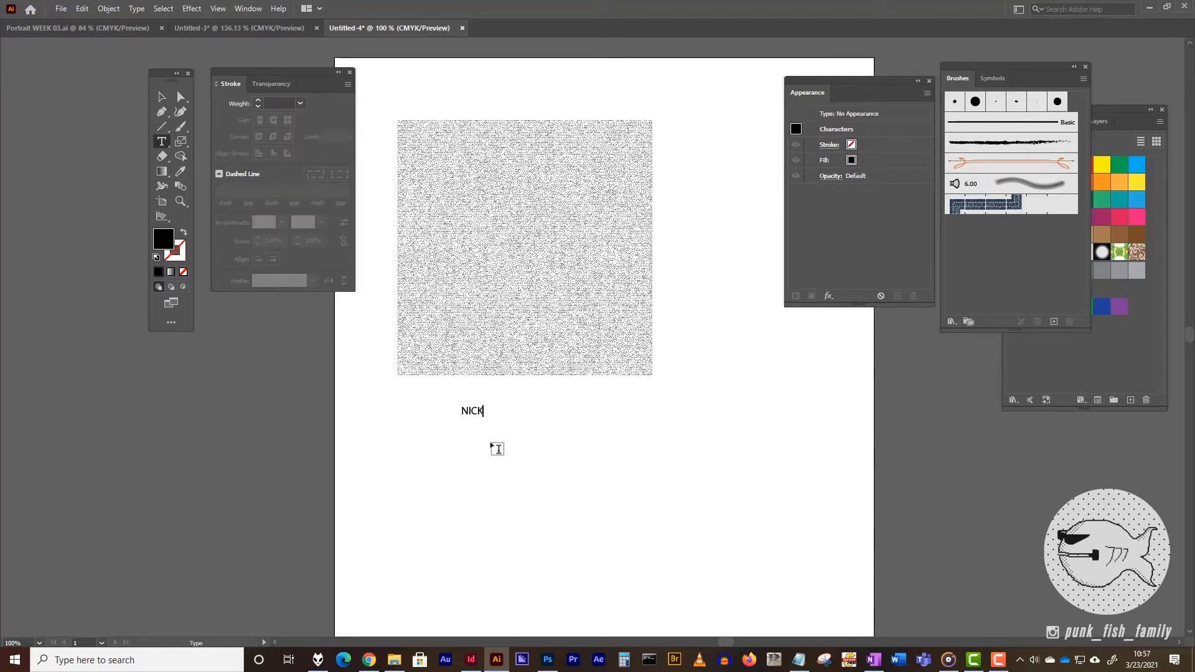
# Set all of the new text to the Interstate UltraBlack font at 72 pt.
pyautogui.hotkey('ctrl', 'a')
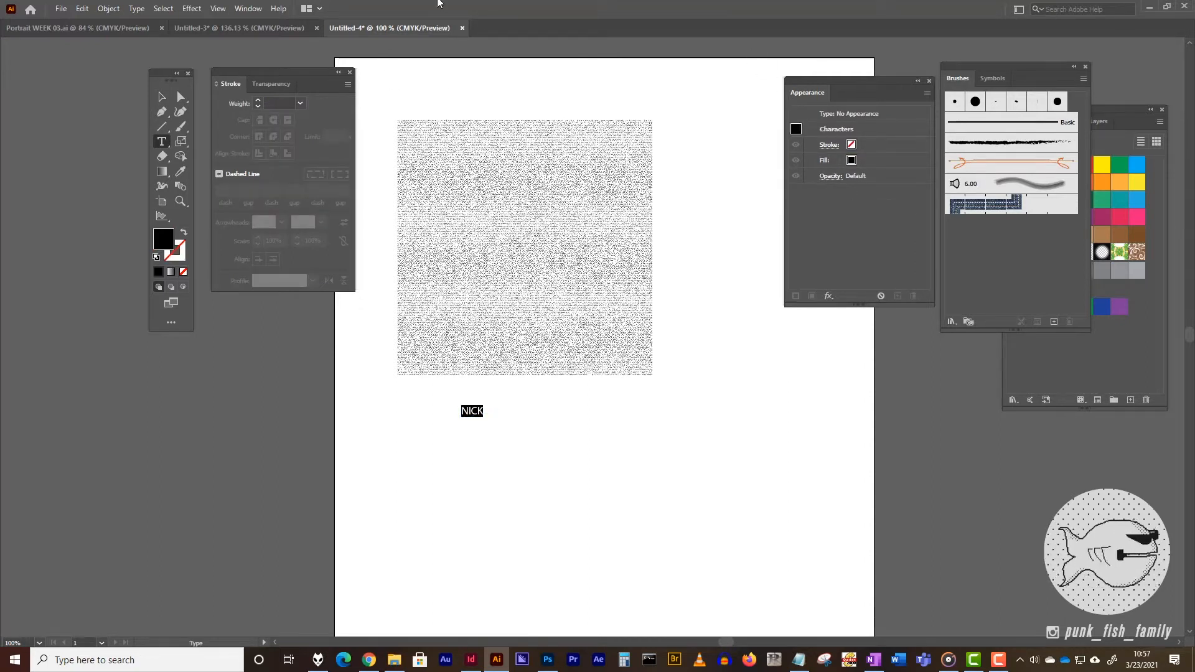
pyautogui.click(247, 9)
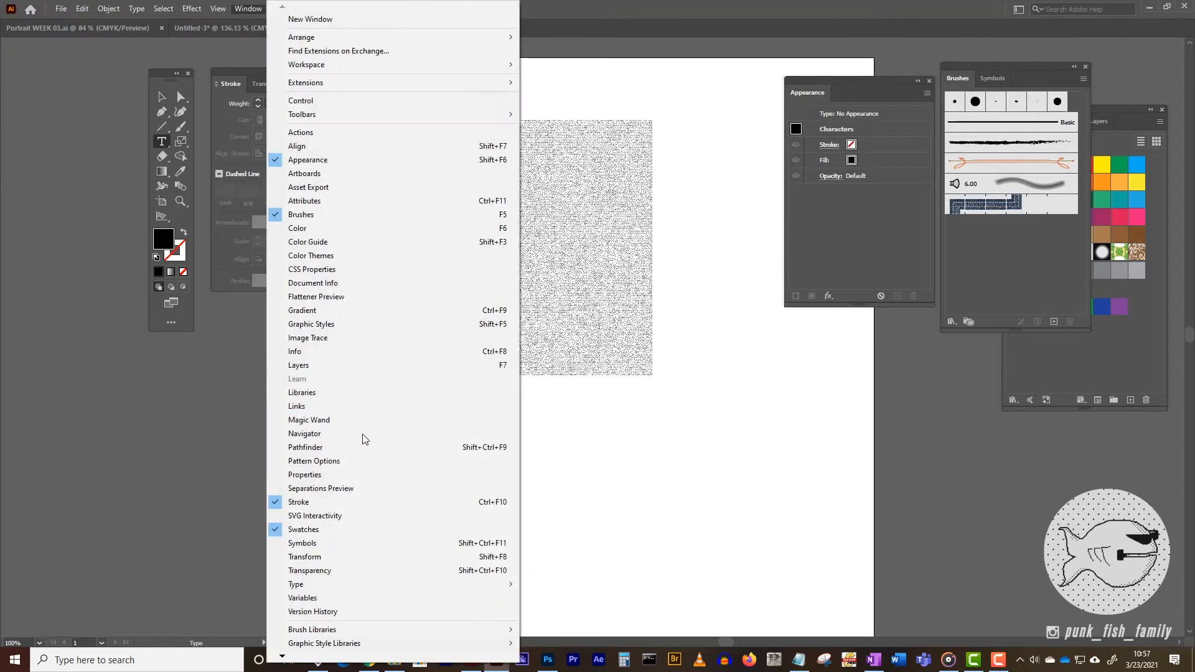
pyautogui.moveTo(375, 587)
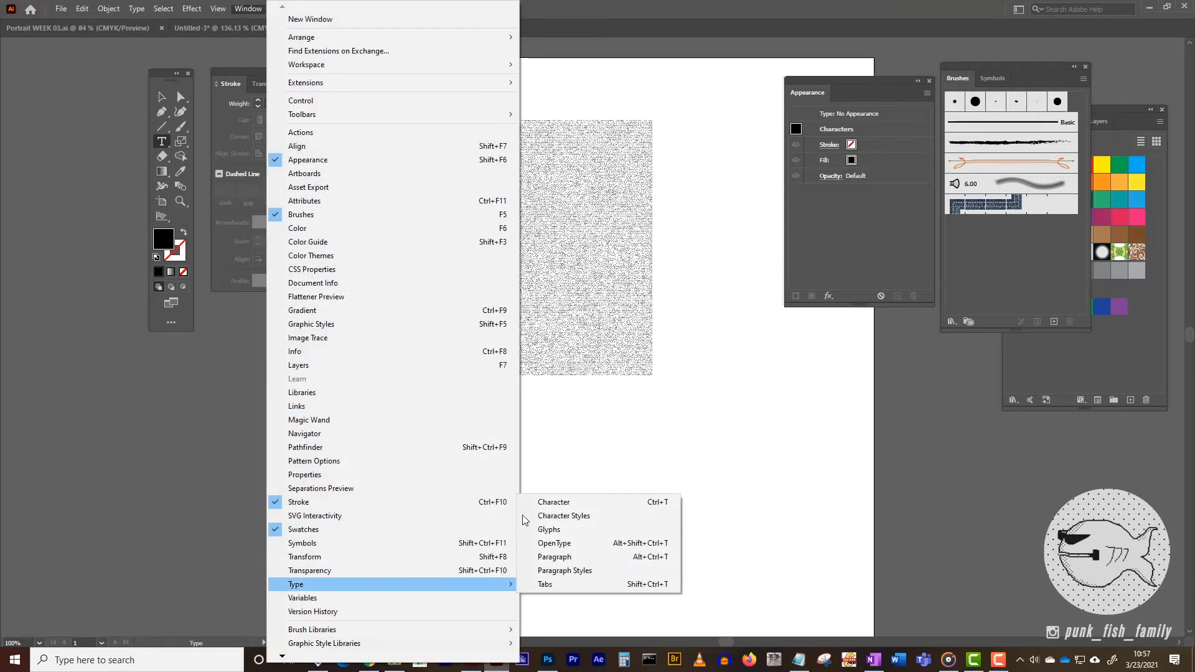
pyautogui.click(551, 506)
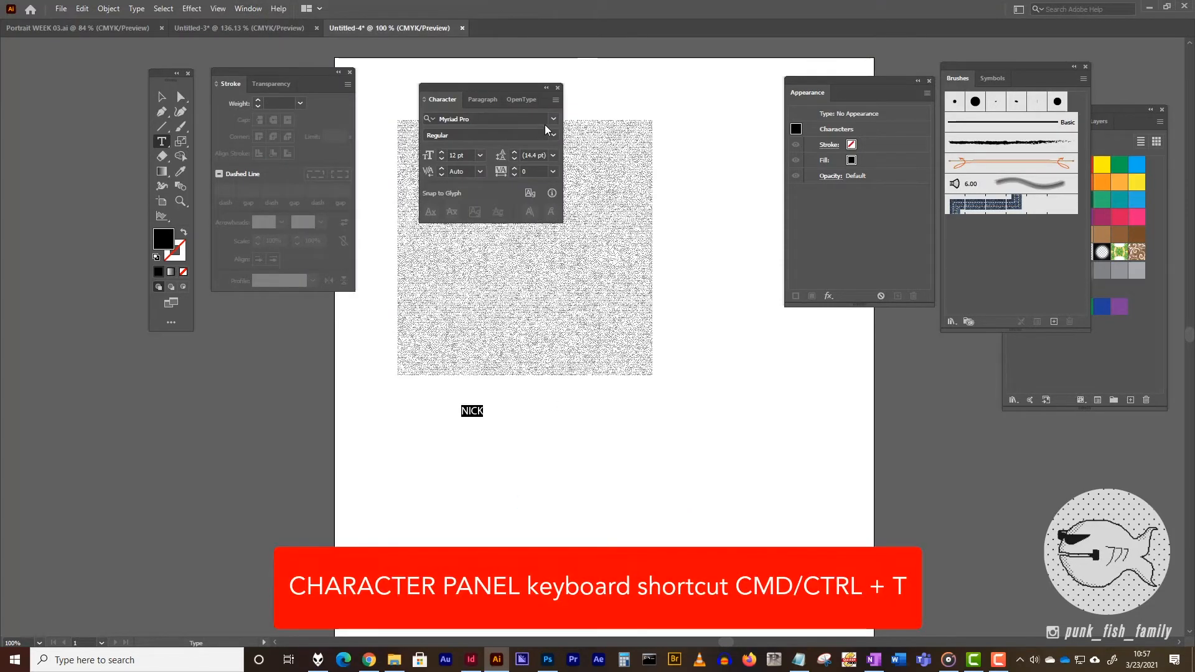
pyautogui.click(555, 120)
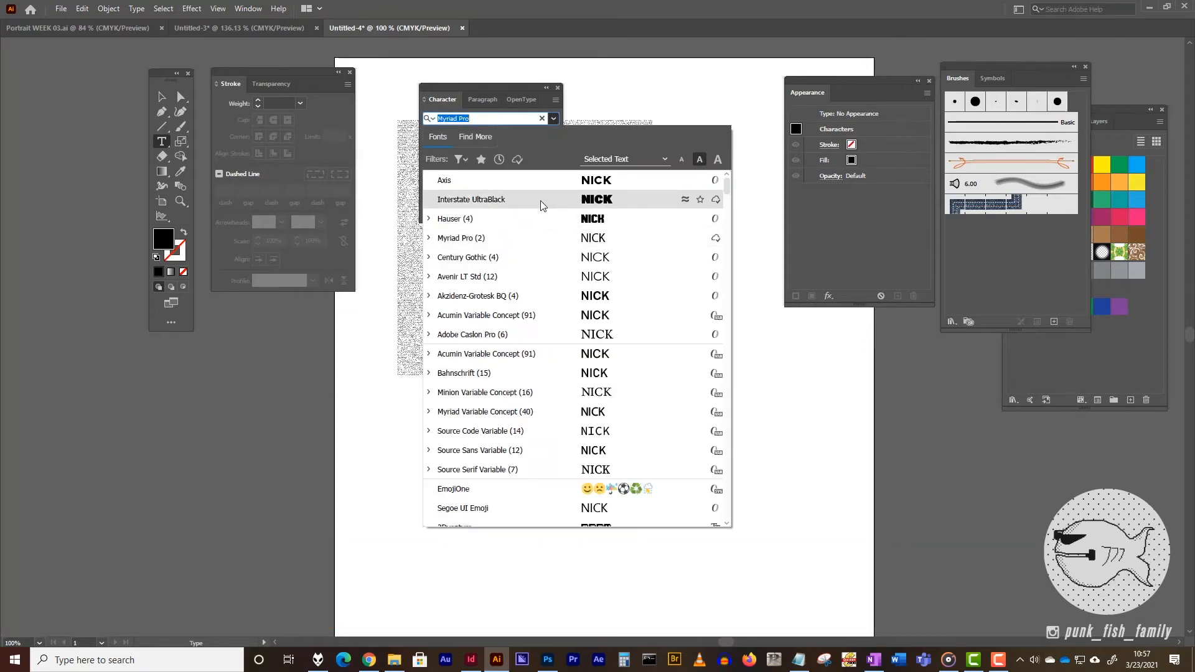
pyautogui.click(541, 200)
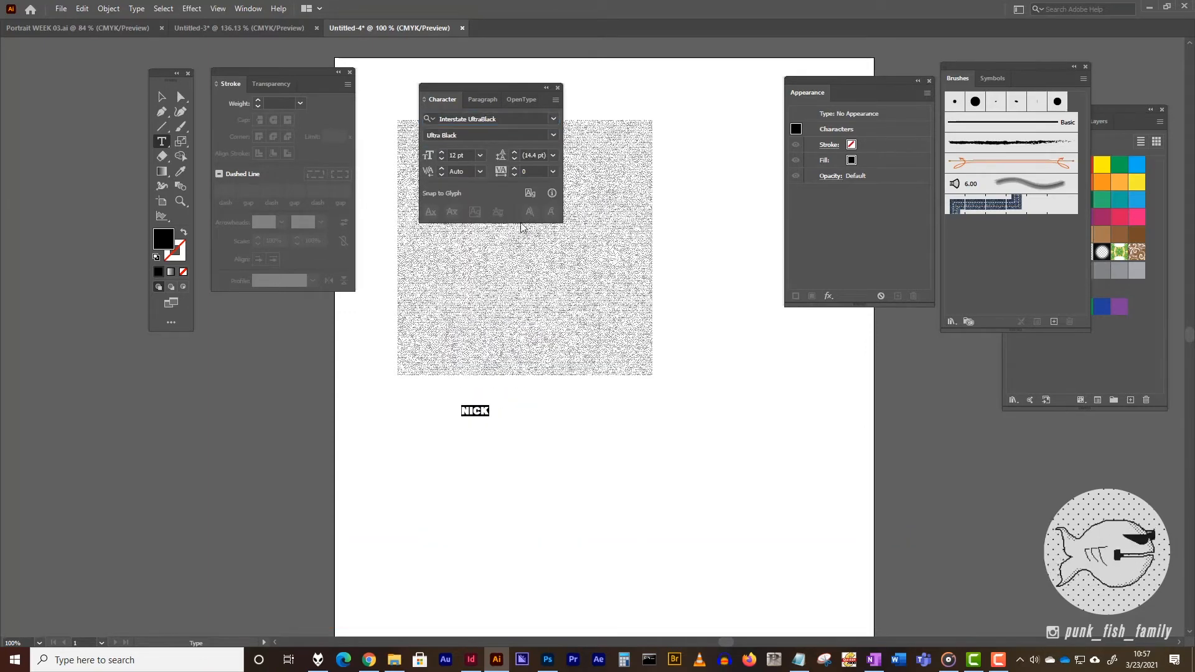
pyautogui.click(481, 156)
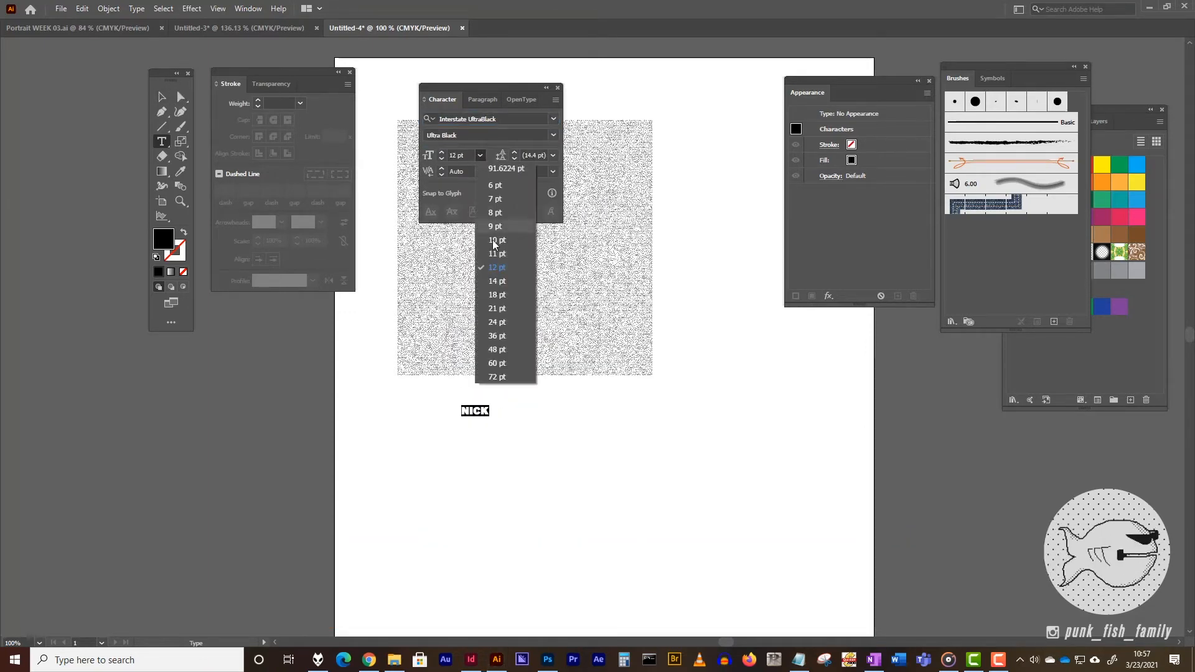
pyautogui.click(496, 377)
pyautogui.press('Escape')
# Move the character settings off the texture, then enlarge the text to about 93 pt and place it below the dotted square.
pyautogui.moveTo(505, 95); pyautogui.dragTo(754, 87)
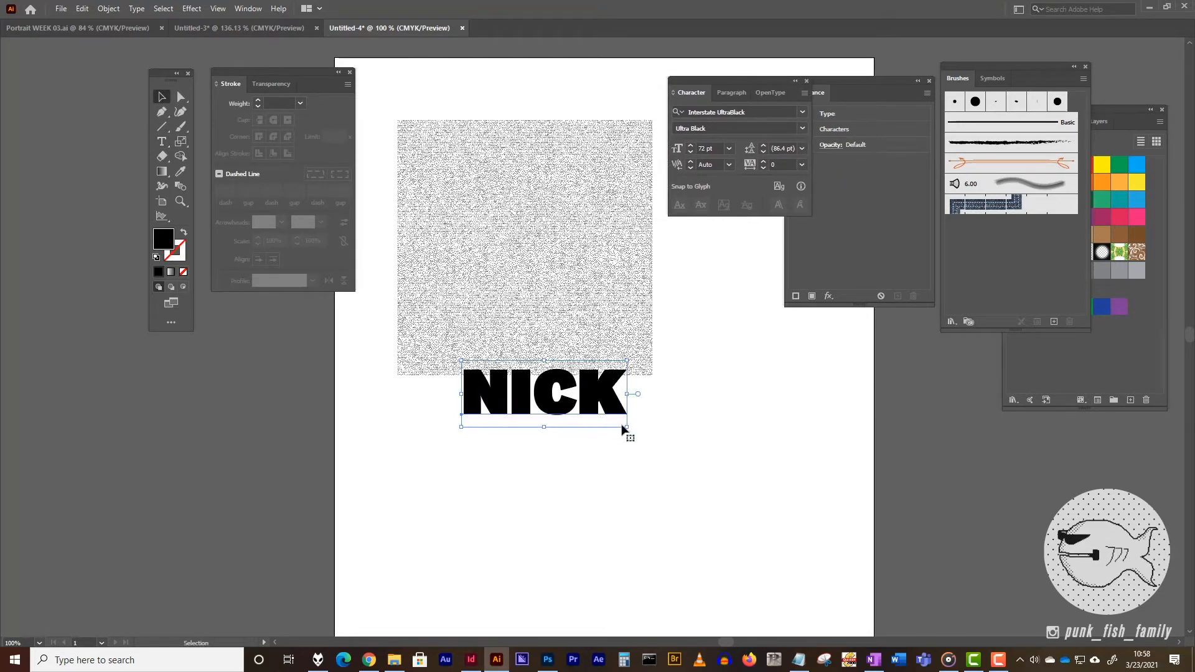
pyautogui.moveTo(625, 426); pyautogui.dragTo(552, 414)
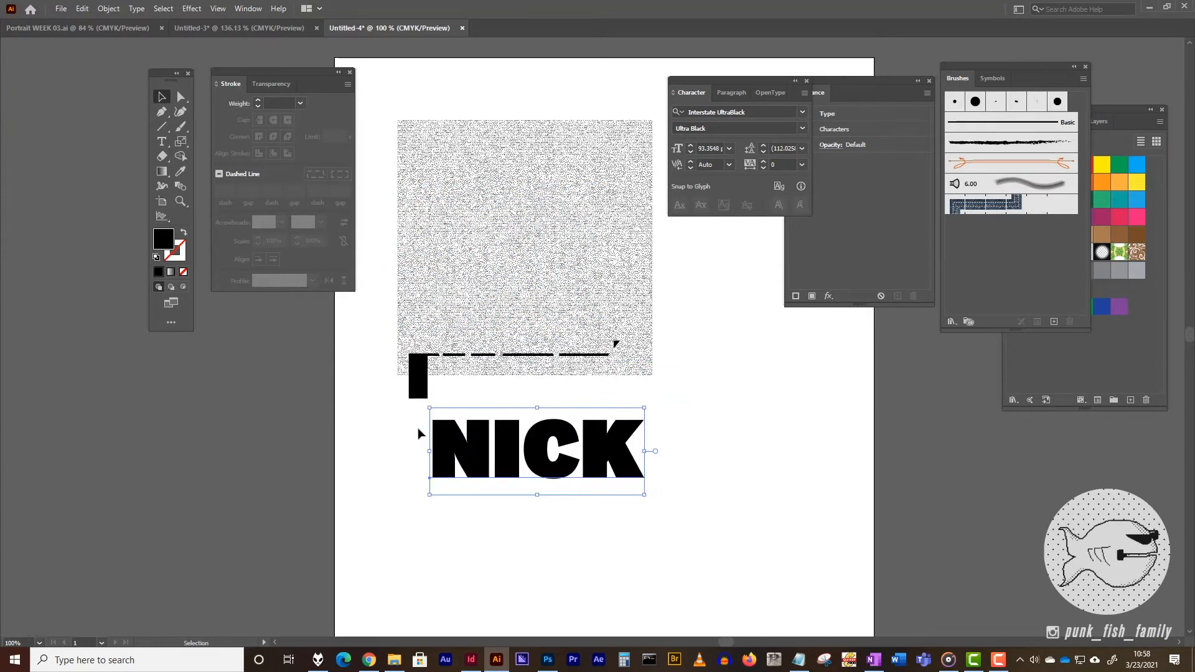
pyautogui.click(656, 394)
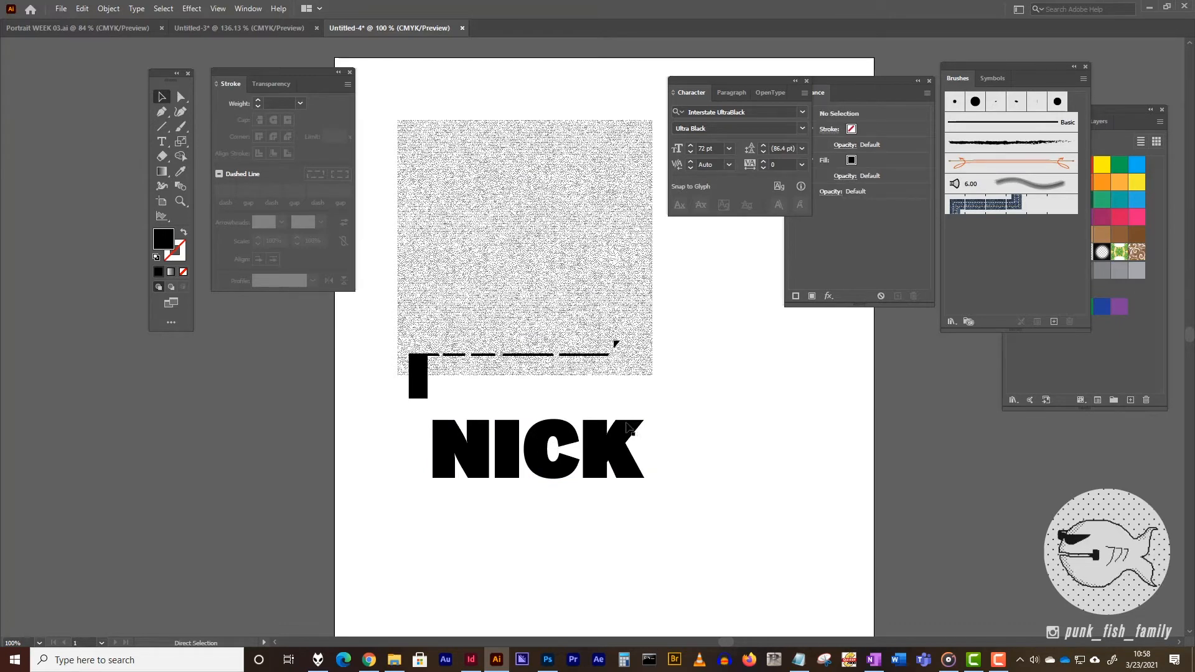
# Duplicate the text onto the lower part of the dotted texture, leaving the original below the square.
pyautogui.hotkey('ctrl', '=')
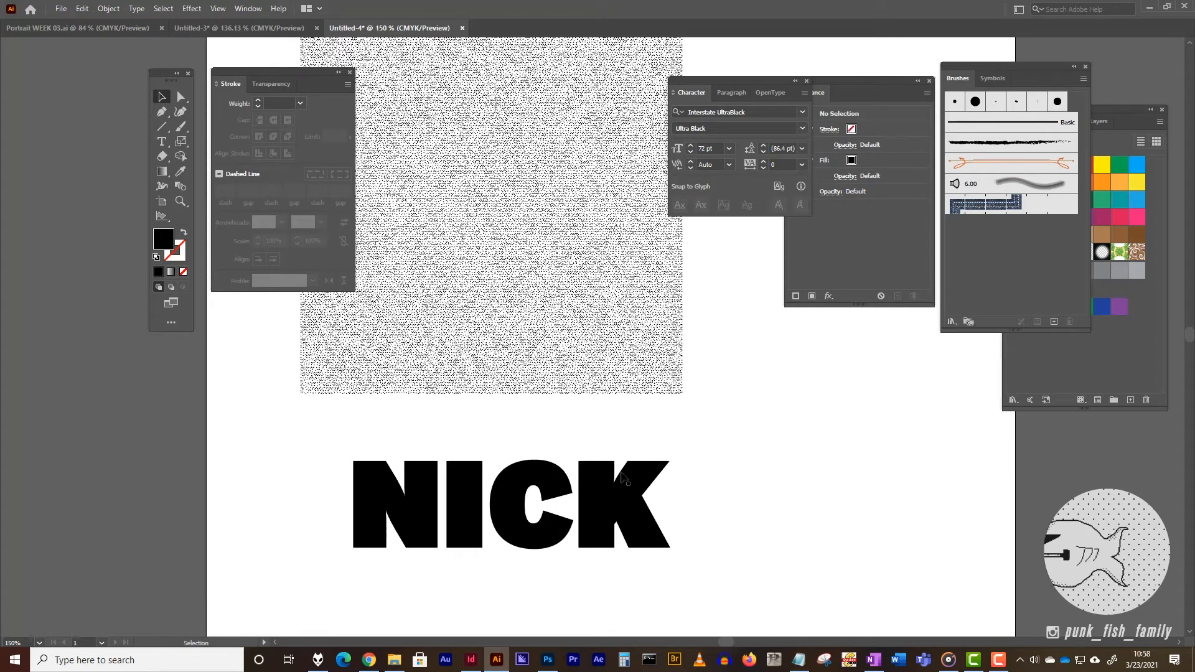
pyautogui.click(622, 498)
pyautogui.moveTo(627, 511); pyautogui.dragTo(613, 342)
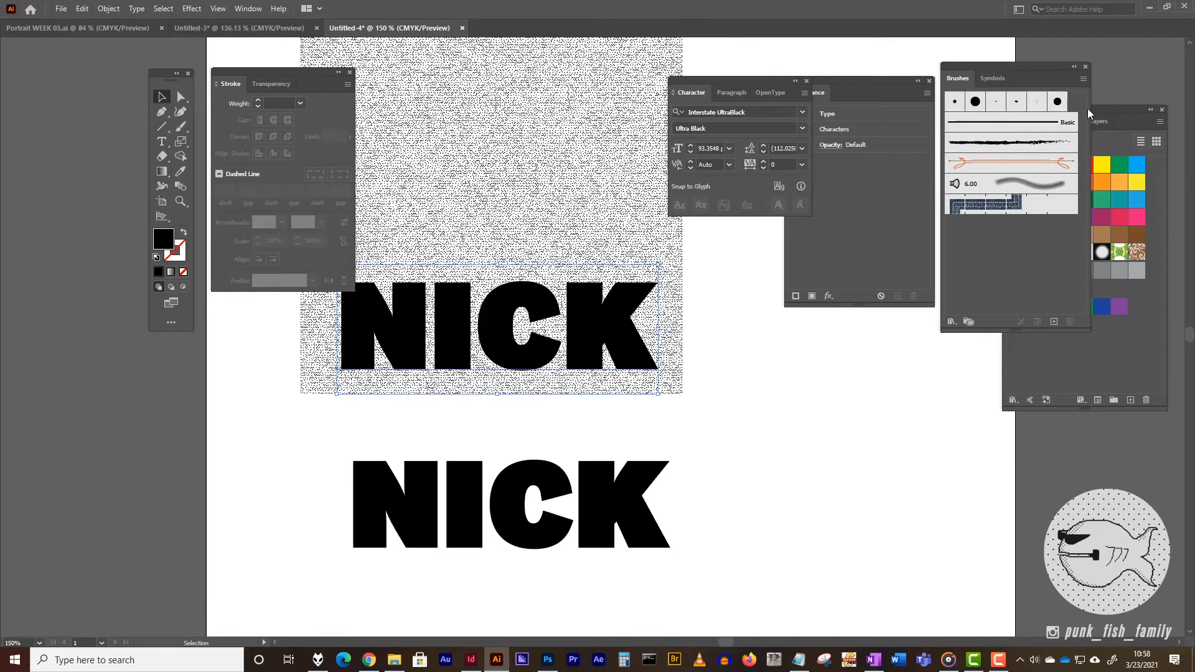
# Convert the text copy on the texture into a compound shape using Pathfinder.
pyautogui.click(253, 9)
pyautogui.click(326, 447)
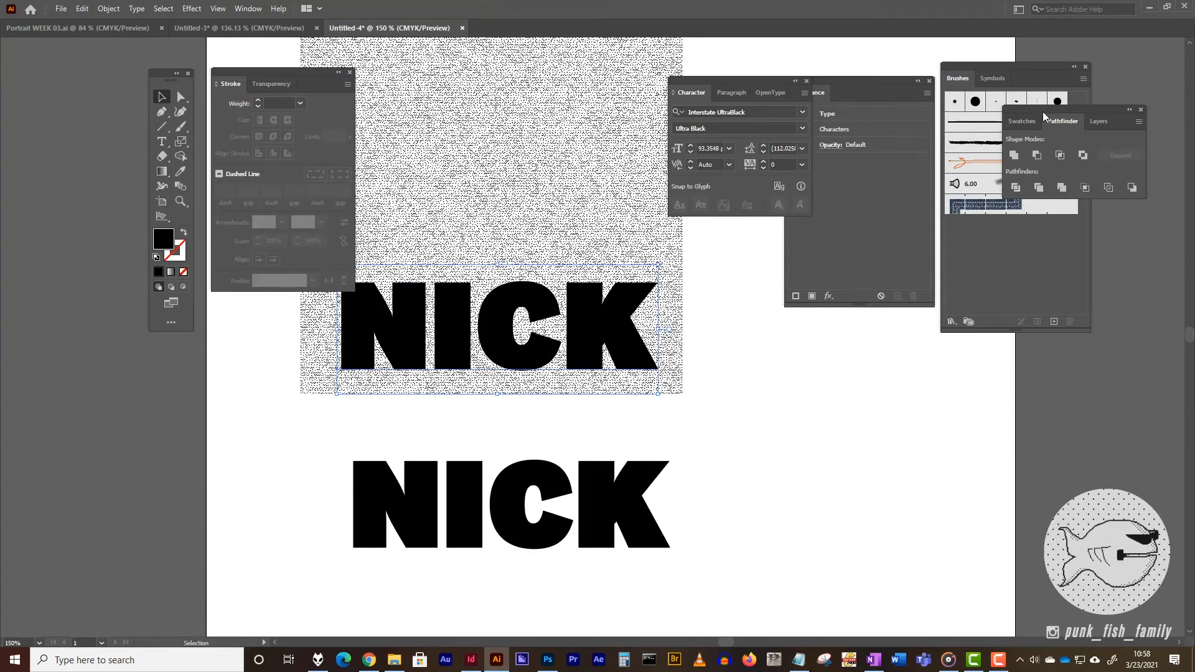
pyautogui.moveTo(1044, 116); pyautogui.dragTo(467, 113)
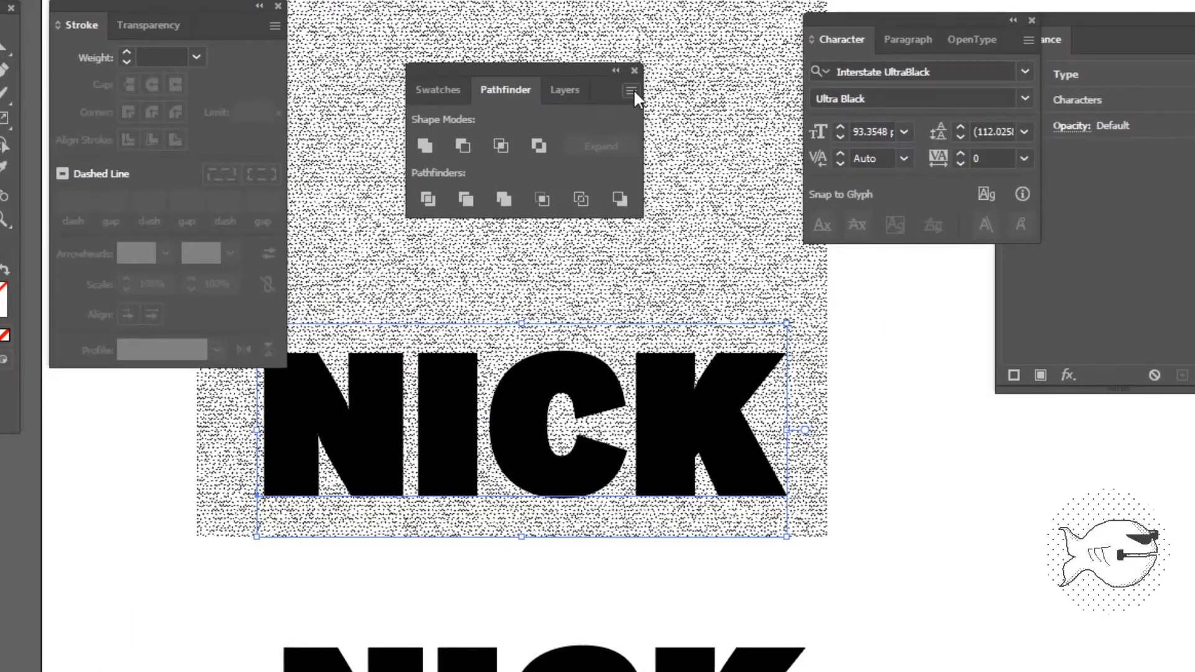
pyautogui.click(630, 91)
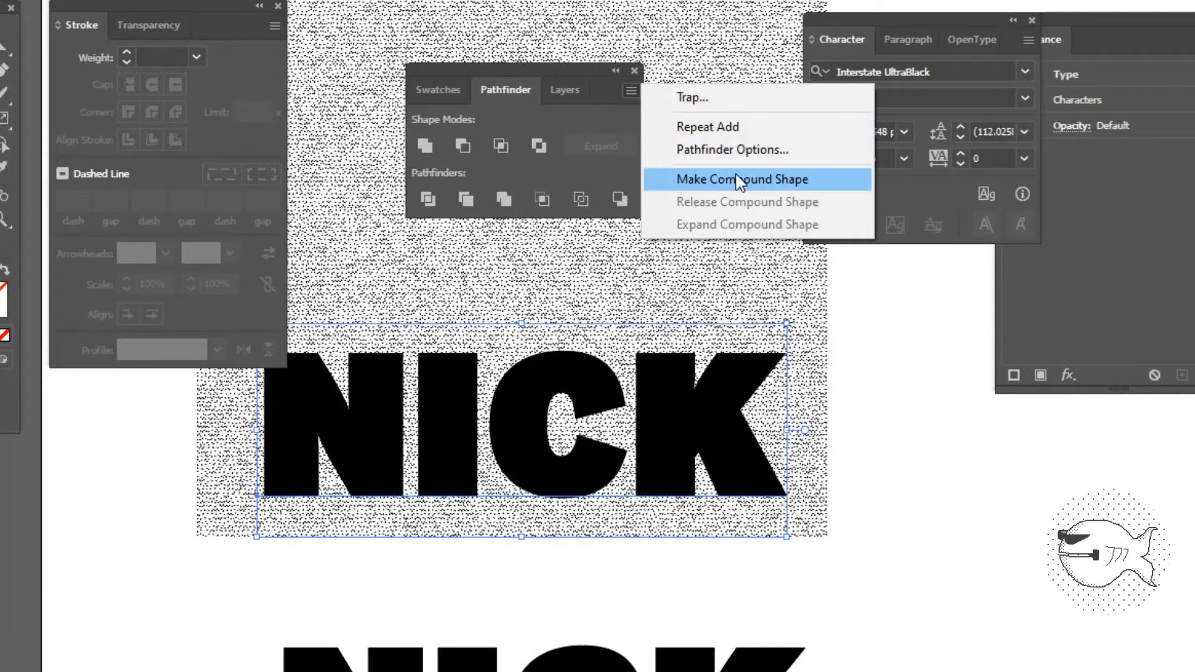
pyautogui.click(737, 181)
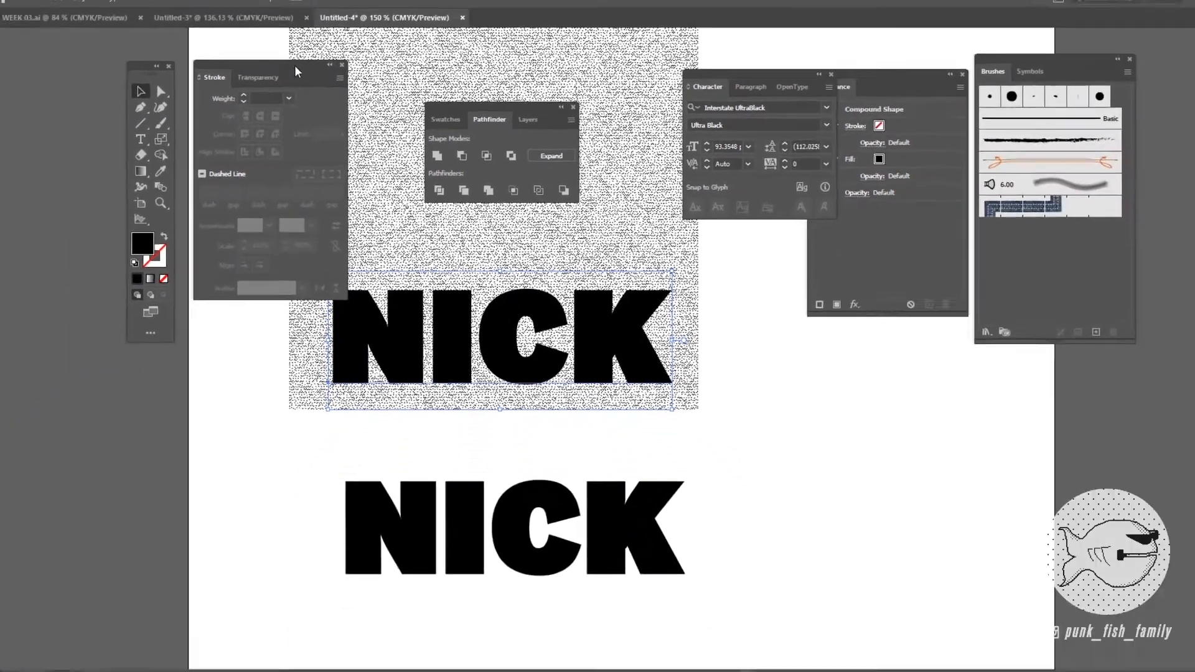
# Move the stroke settings clear of the artwork and bring the compound-shape text to the front of the texture.
pyautogui.moveTo(200, 6)
pyautogui.mouseDown()
pyautogui.moveTo(489, 207)
pyautogui.moveTo(886, 350)
pyautogui.mouseUp()
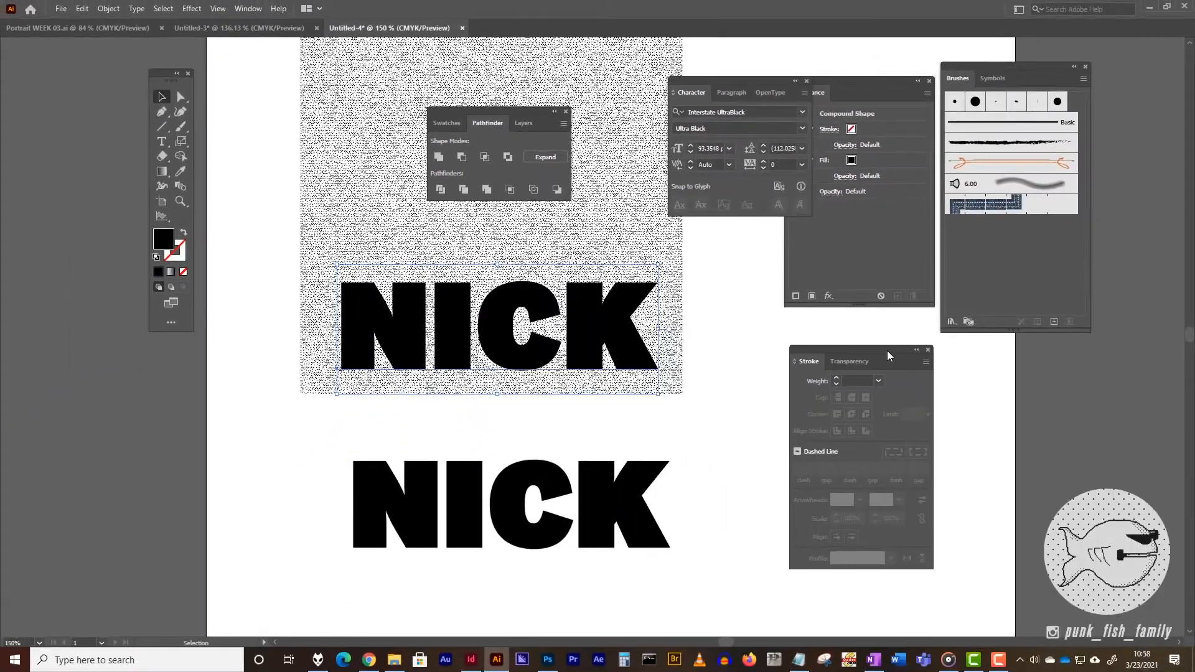
pyautogui.click(715, 312)
pyautogui.click(594, 322)
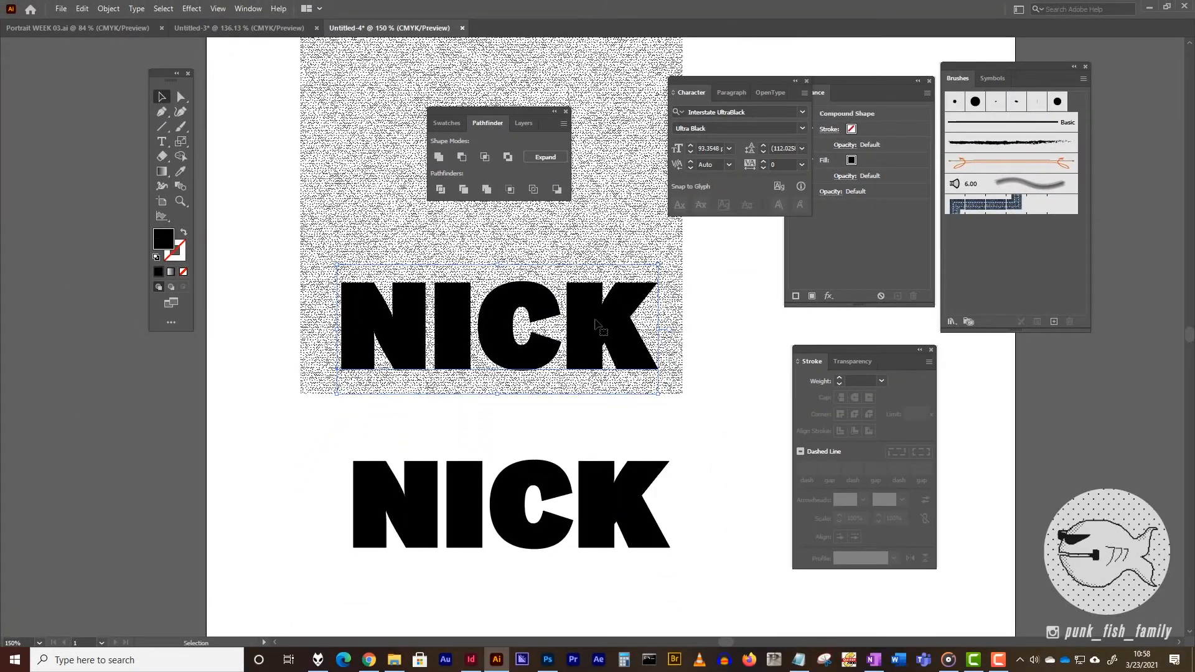
pyautogui.click(109, 9)
pyautogui.moveTo(130, 36)
pyautogui.click(308, 37)
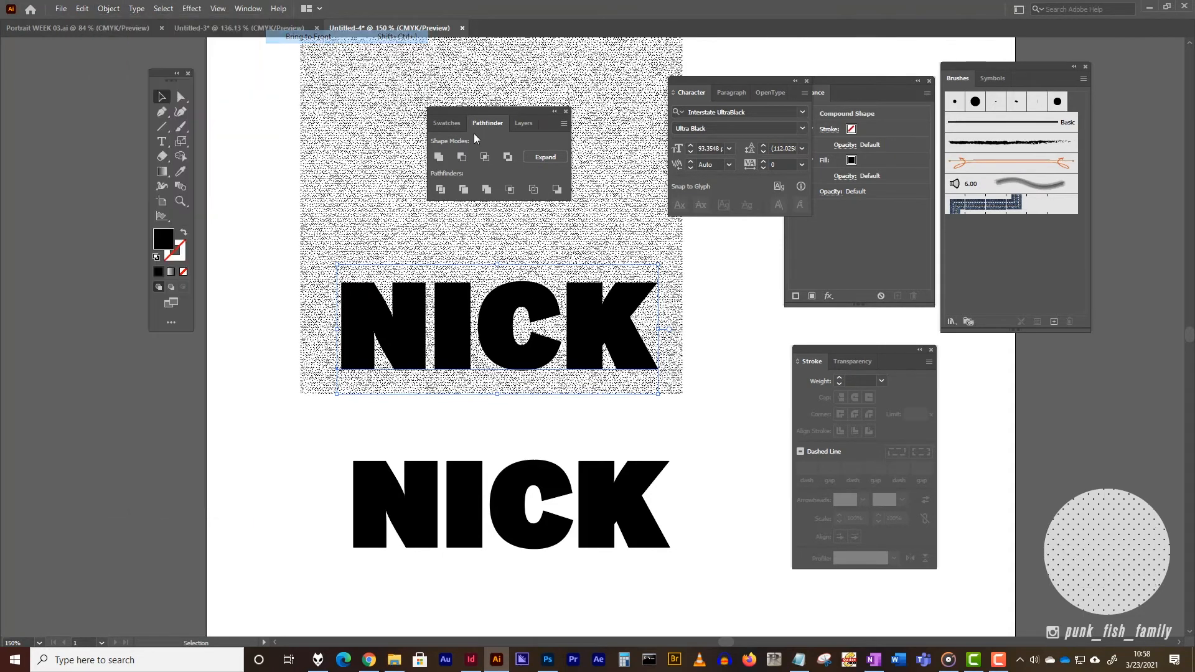
pyautogui.click(692, 375)
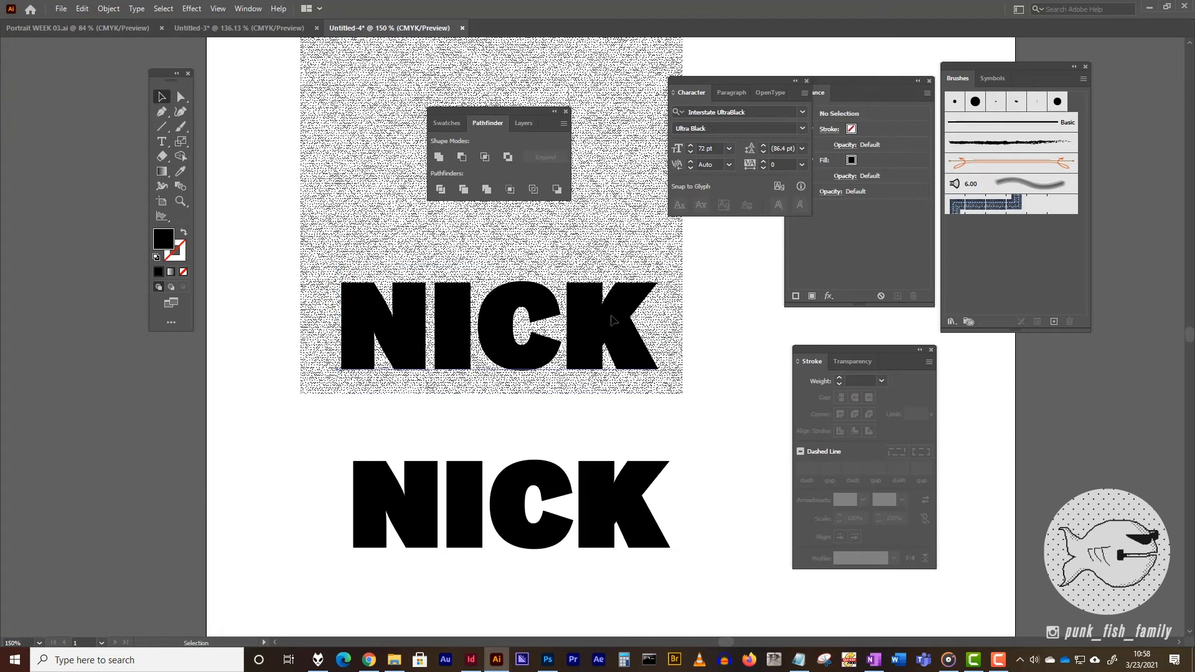
# Move the compound-shape text higher on the texture and use it as a clipping mask for the dotted blend.
pyautogui.moveTo(613, 342); pyautogui.dragTo(615, 285)
pyautogui.moveTo(695, 413); pyautogui.dragTo(602, 257)
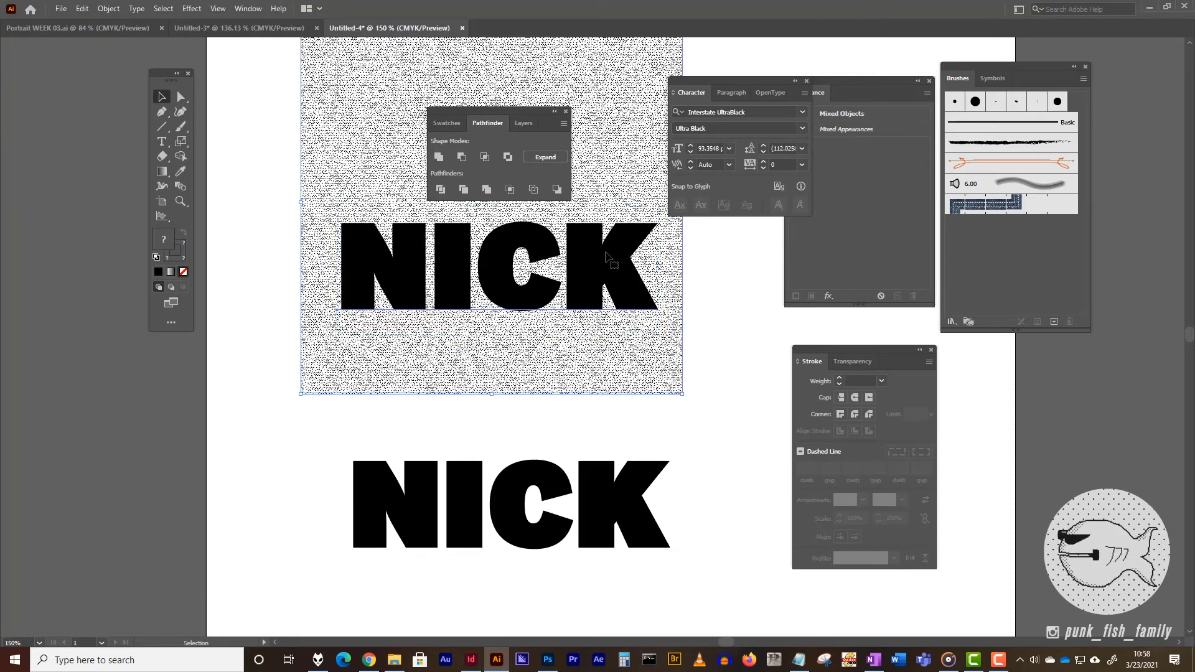
pyautogui.click(109, 9)
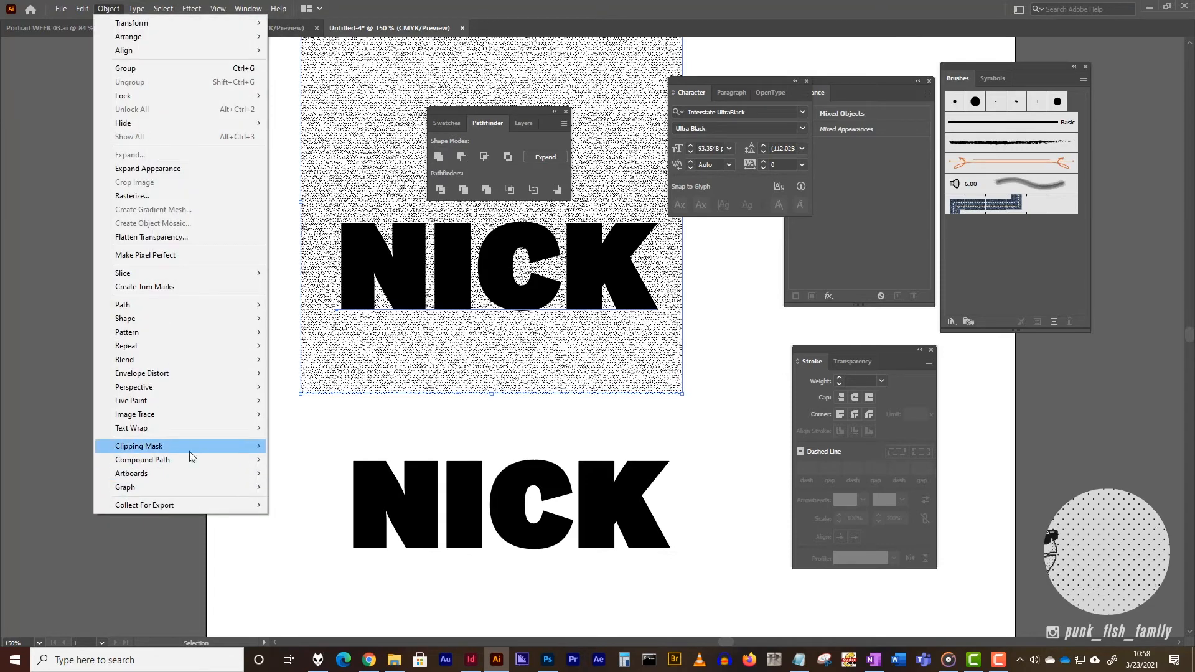
pyautogui.moveTo(185, 441)
pyautogui.click(315, 446)
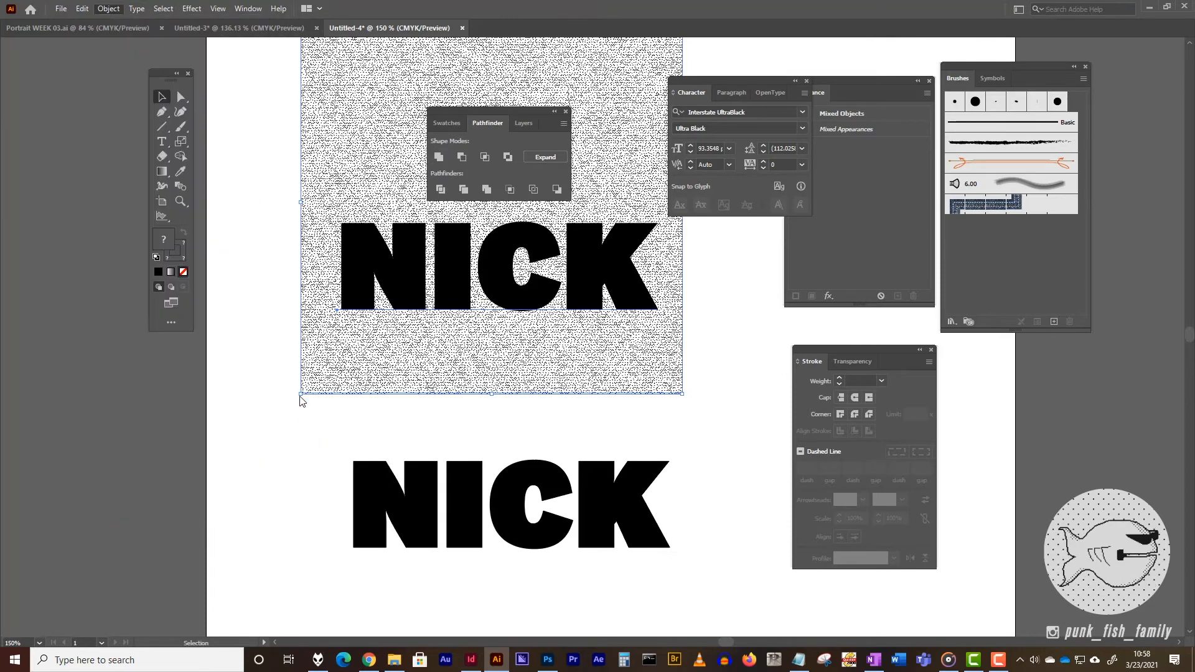
pyautogui.click(455, 394)
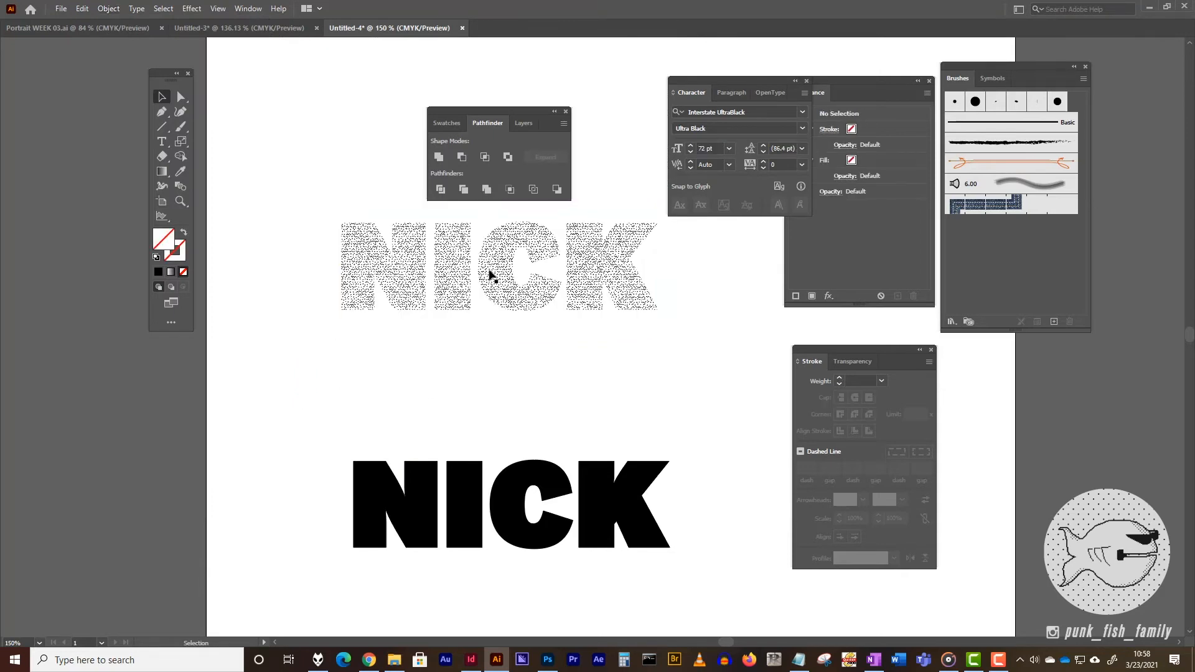
# Replace the last three letters of the stippled text with TPF so it reads NTPF.
pyautogui.click(489, 274)
pyautogui.click(162, 142)
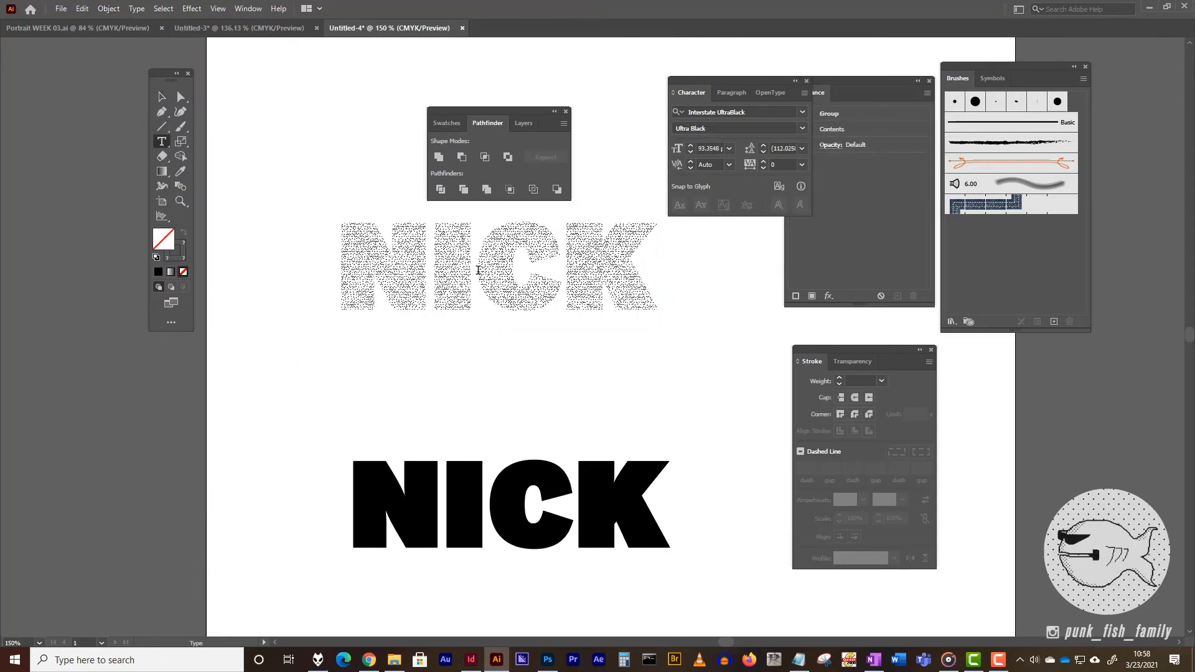
pyautogui.moveTo(460, 268); pyautogui.dragTo(726, 280)
pyautogui.click(432, 253)
pyautogui.write('TPF')
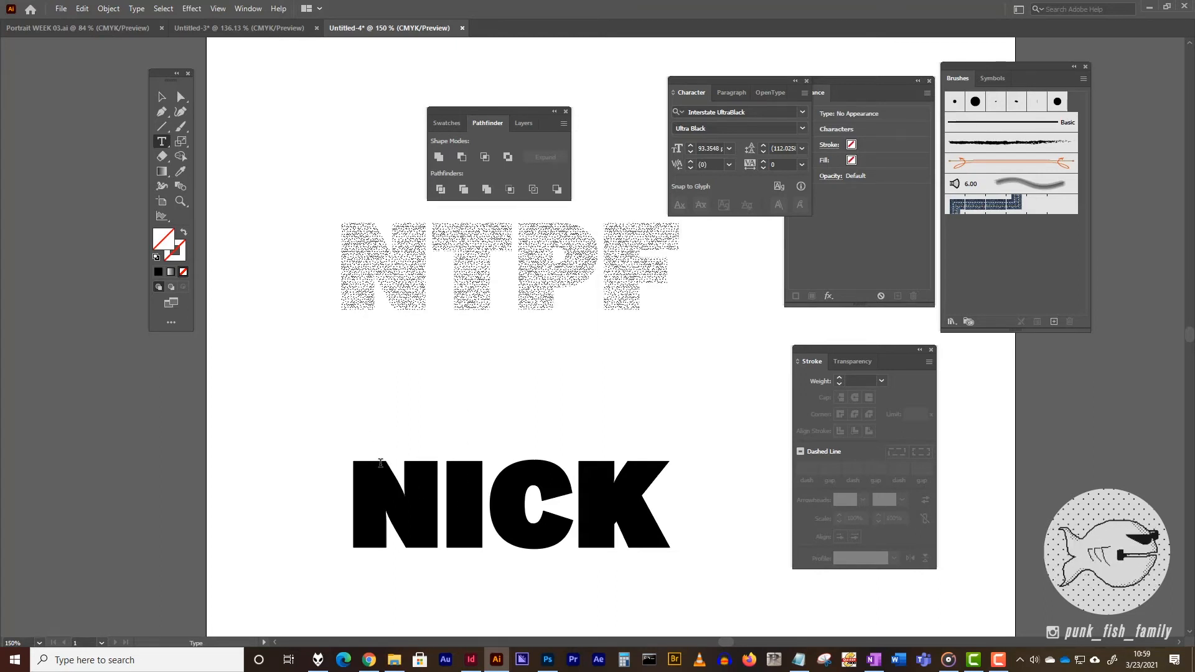
# Change the solid black text to NTPF and finish editing it.
pyautogui.doubleClick(433, 480)
pyautogui.write('NTPF')
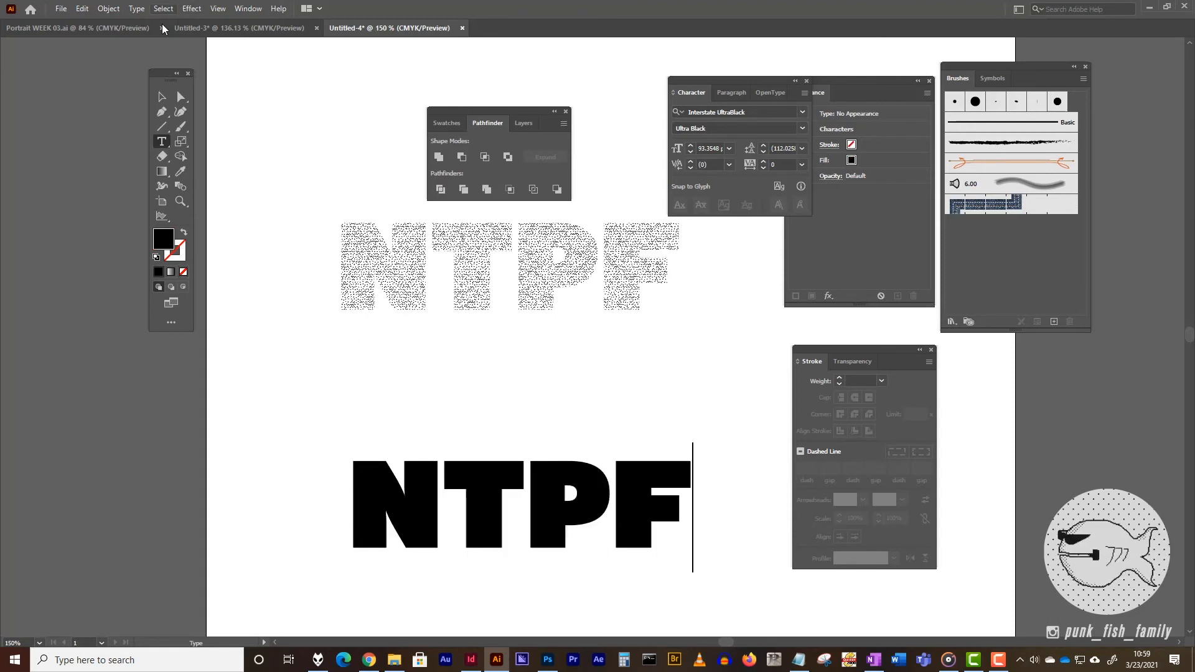
pyautogui.press('Escape')
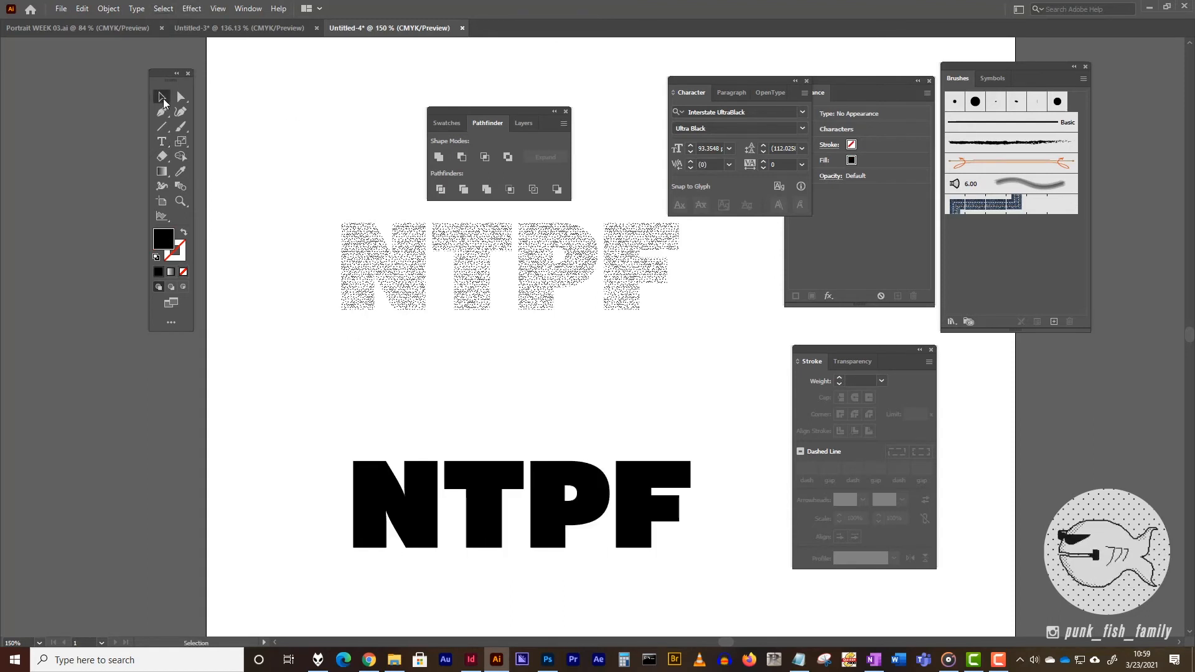
# Place the solid NTPF text over the stippled one, offset slightly up and right, and turn off Snap to Grid.
pyautogui.moveTo(421, 522); pyautogui.dragTo(421, 272)
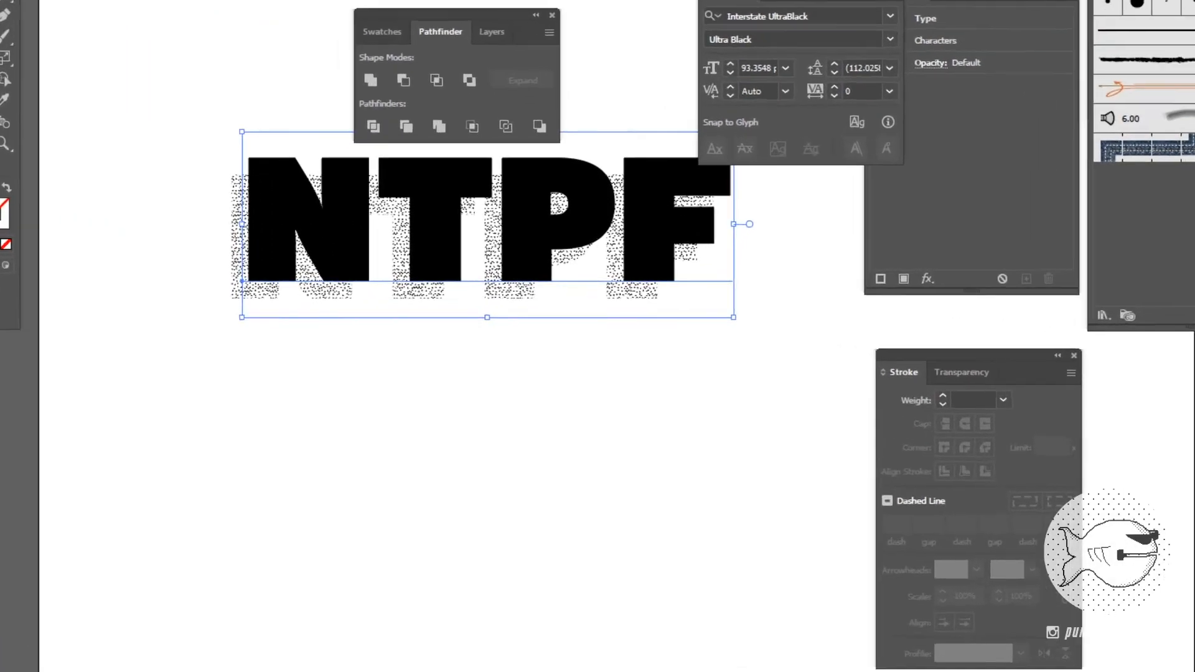
pyautogui.click(81, 1)
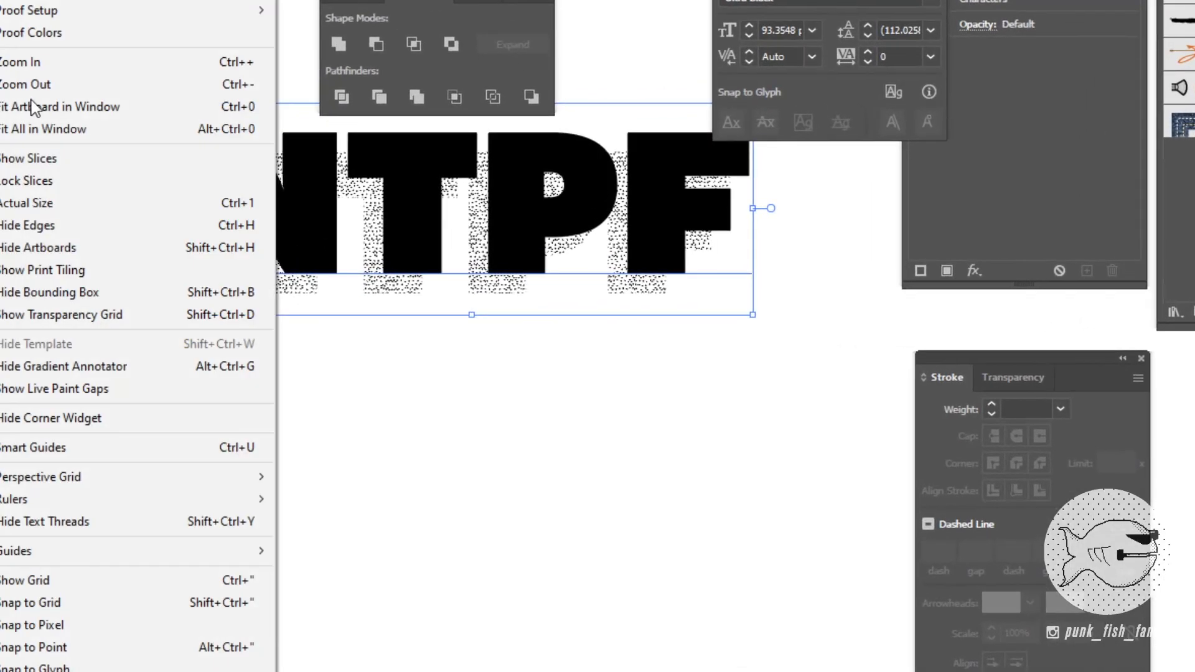
pyautogui.click(144, 569)
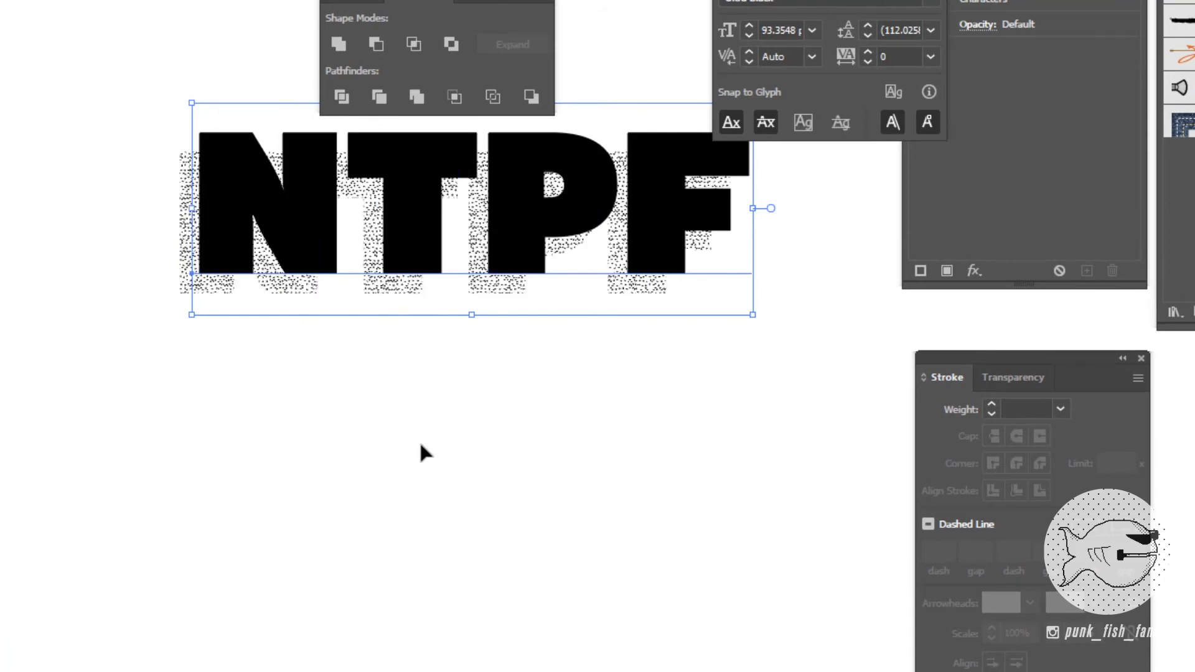
pyautogui.click(419, 451)
# Shift the stippled text closer in behind the solid letters and send it to the back.
pyautogui.click(314, 143)
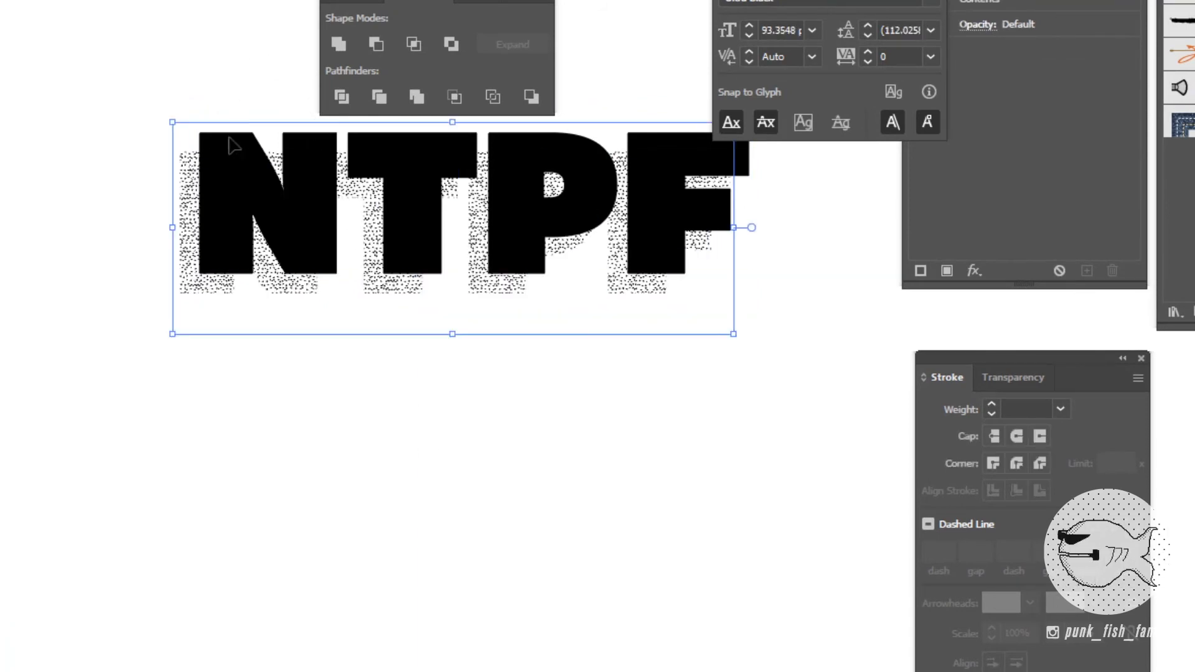
pyautogui.moveTo(231, 145)
pyautogui.mouseDown()
pyautogui.moveTo(218, 152)
pyautogui.moveTo(240, 132)
pyautogui.mouseUp()
pyautogui.click(108, 9)
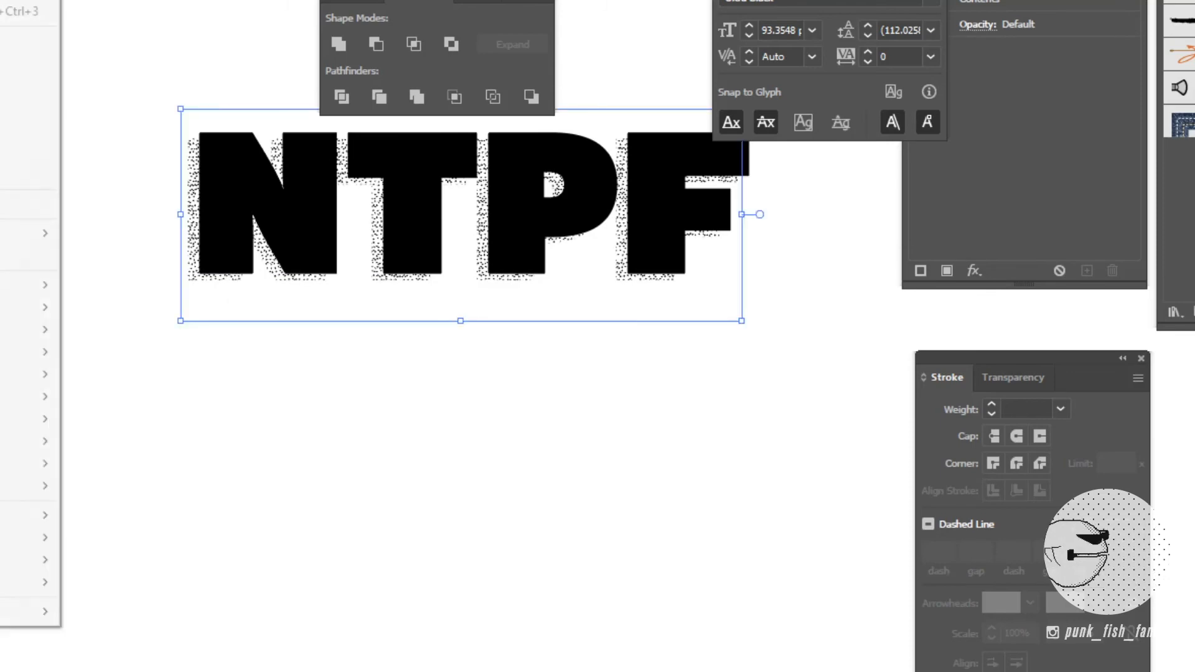
pyautogui.moveTo(133, 36)
pyautogui.click(352, 78)
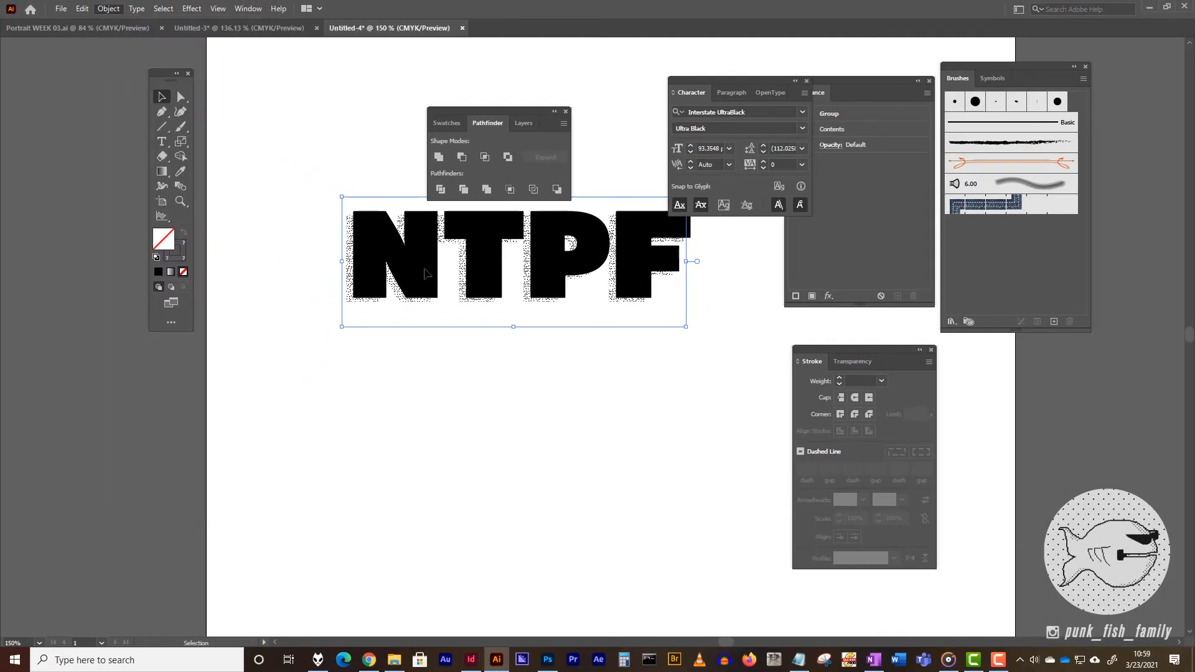
# Nudge the solid NTPF text slightly up from its stippled shadow and move the Pathfinder and character settings off the artwork.
pyautogui.moveTo(425, 272); pyautogui.dragTo(428, 271)
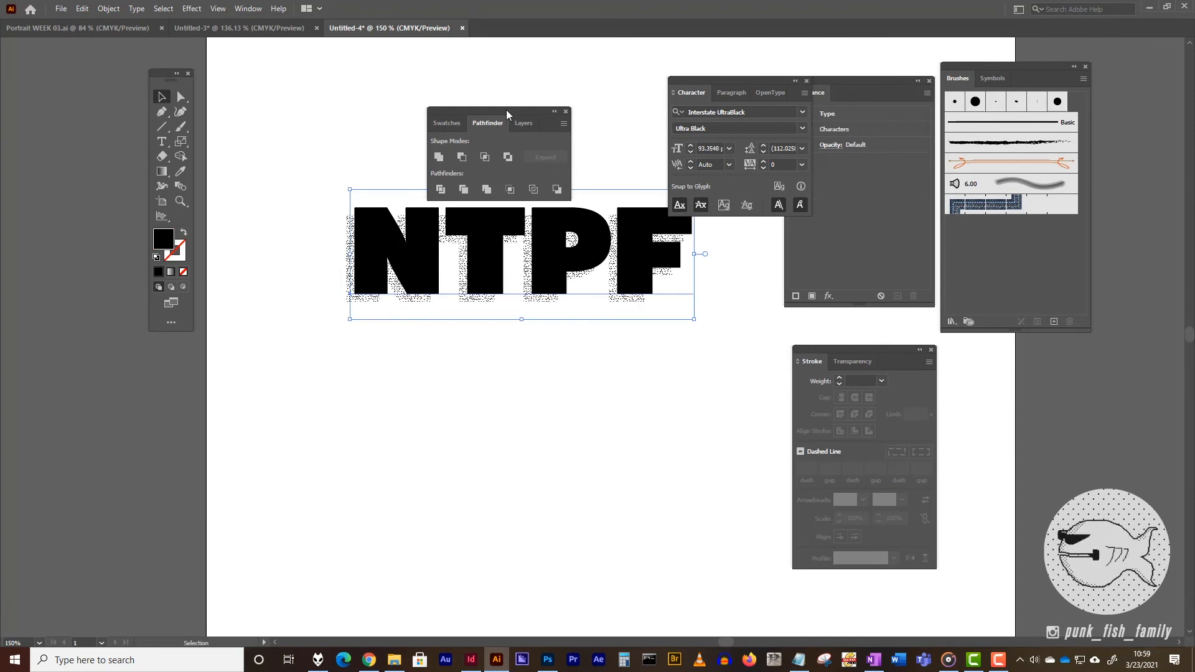
pyautogui.moveTo(505, 110); pyautogui.dragTo(484, 60)
pyautogui.moveTo(762, 81); pyautogui.dragTo(387, 393)
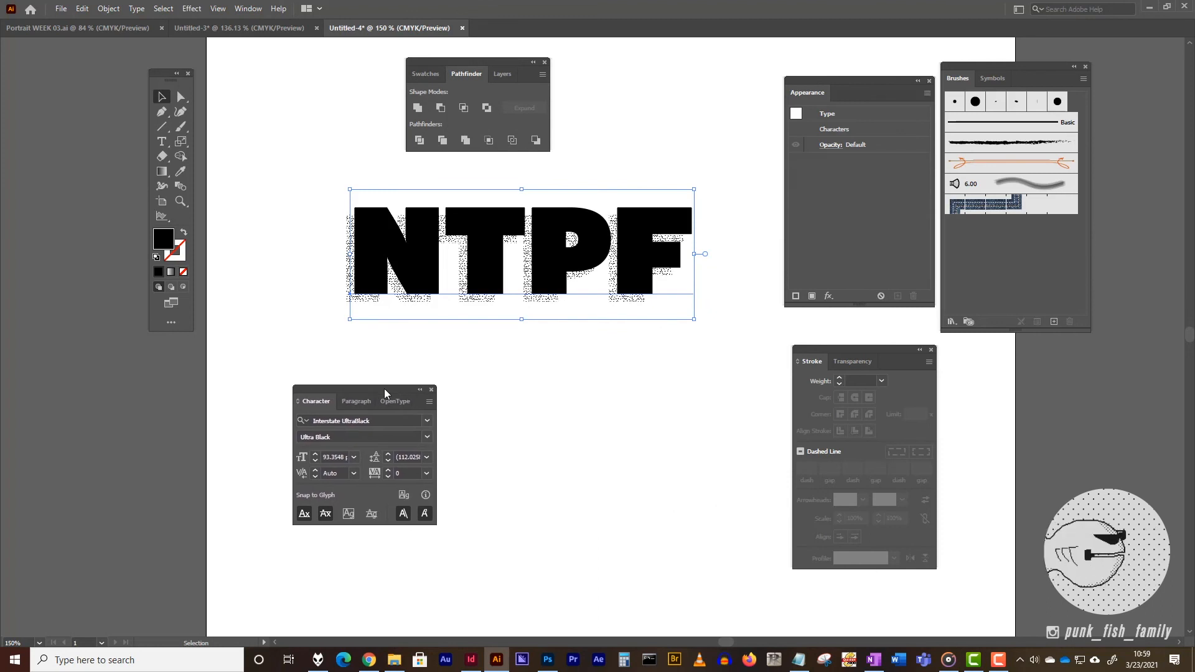